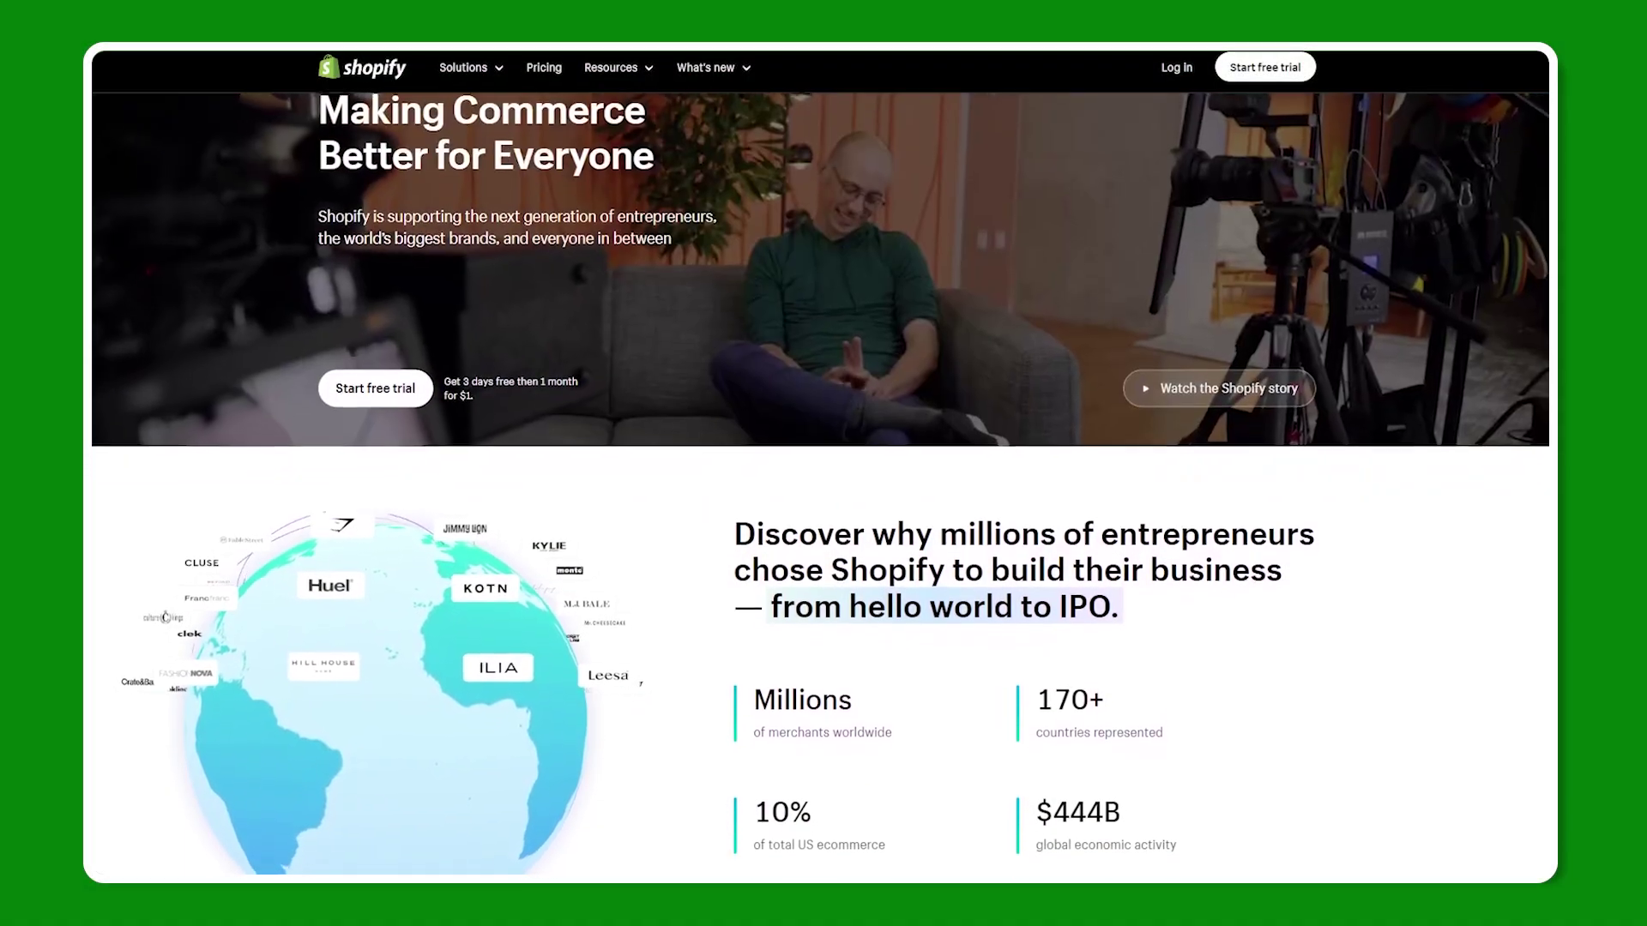
Scroll down through the public Shopify homepage.
scroll(820, 463, "down", 2)
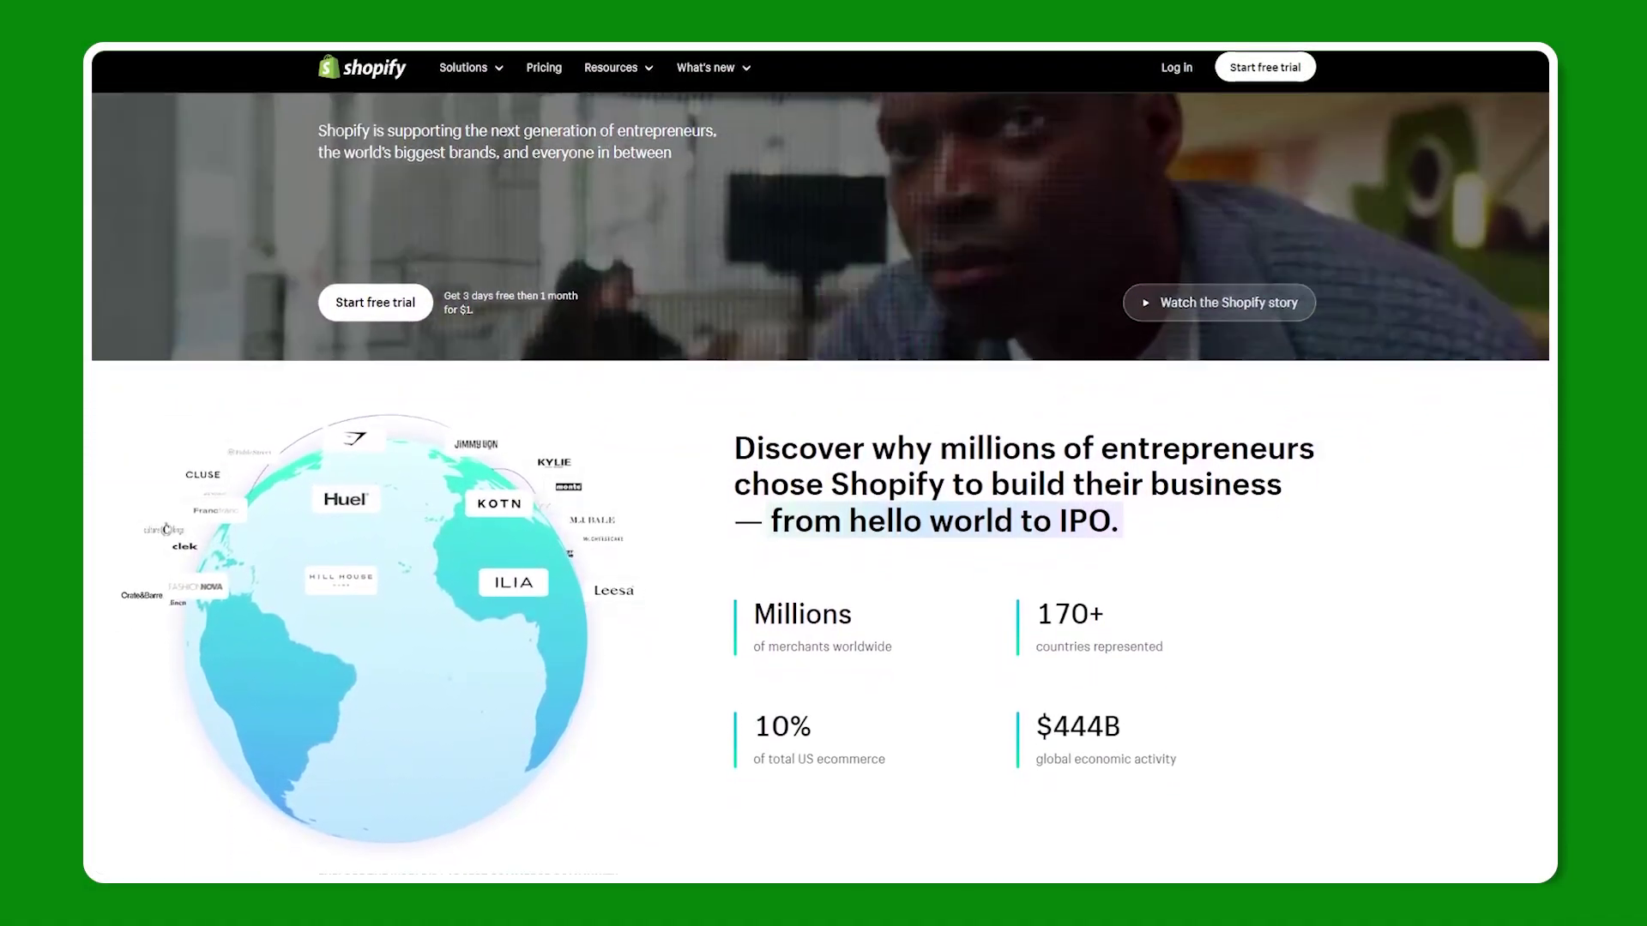
scroll(820, 464, "down", 2)
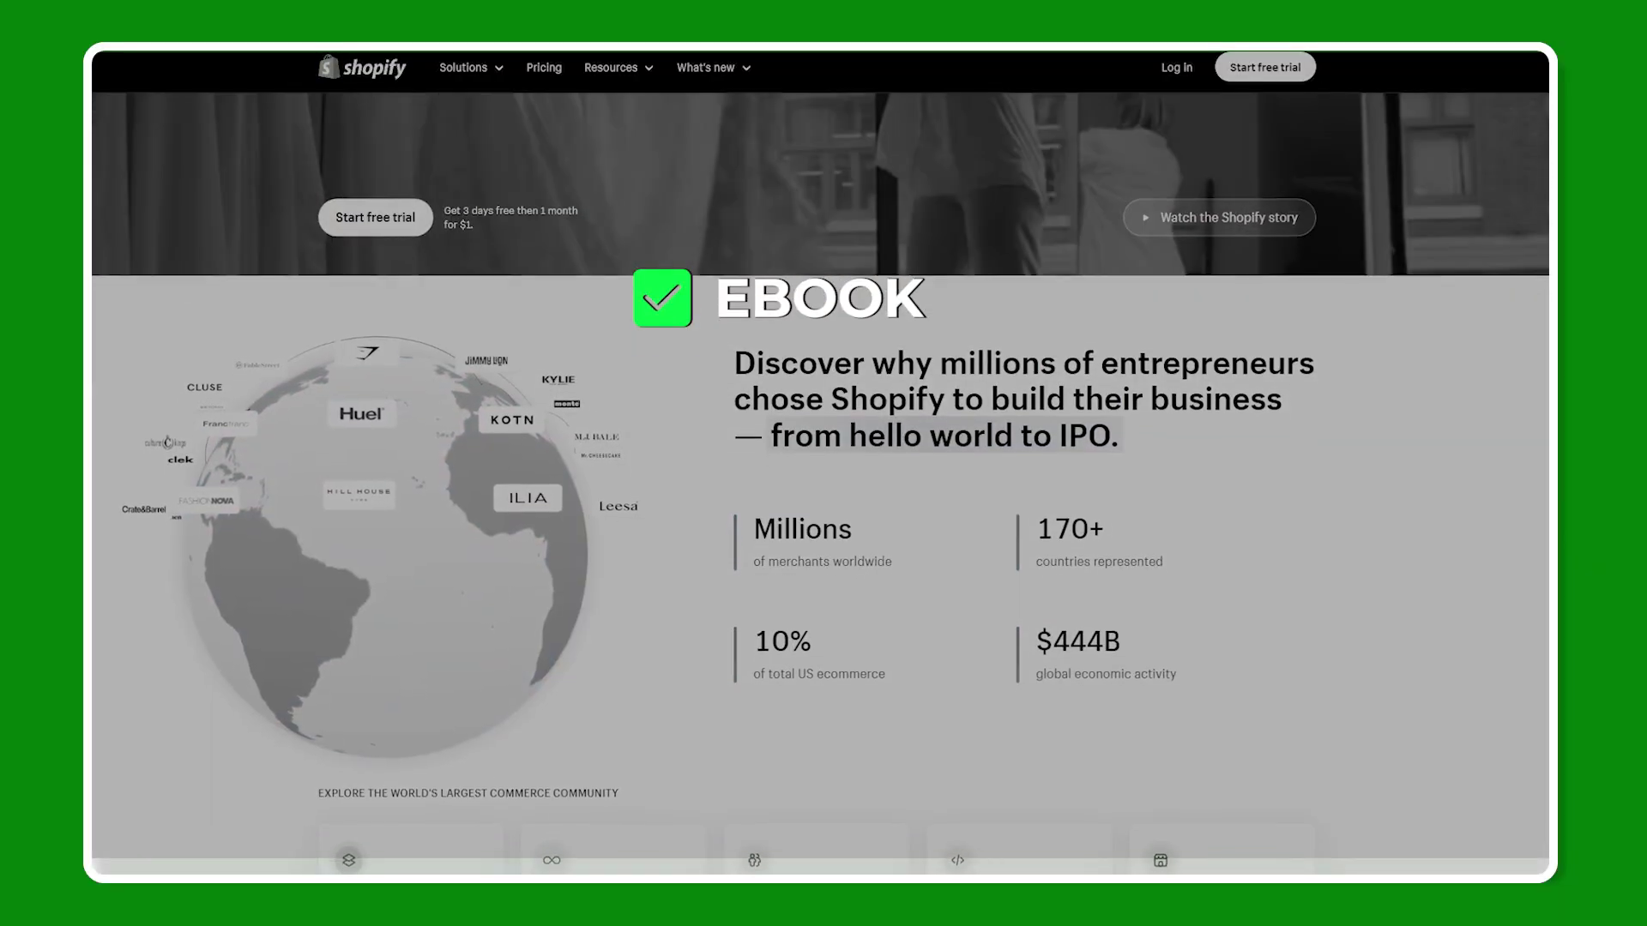
scroll(820, 463, "down", 2)
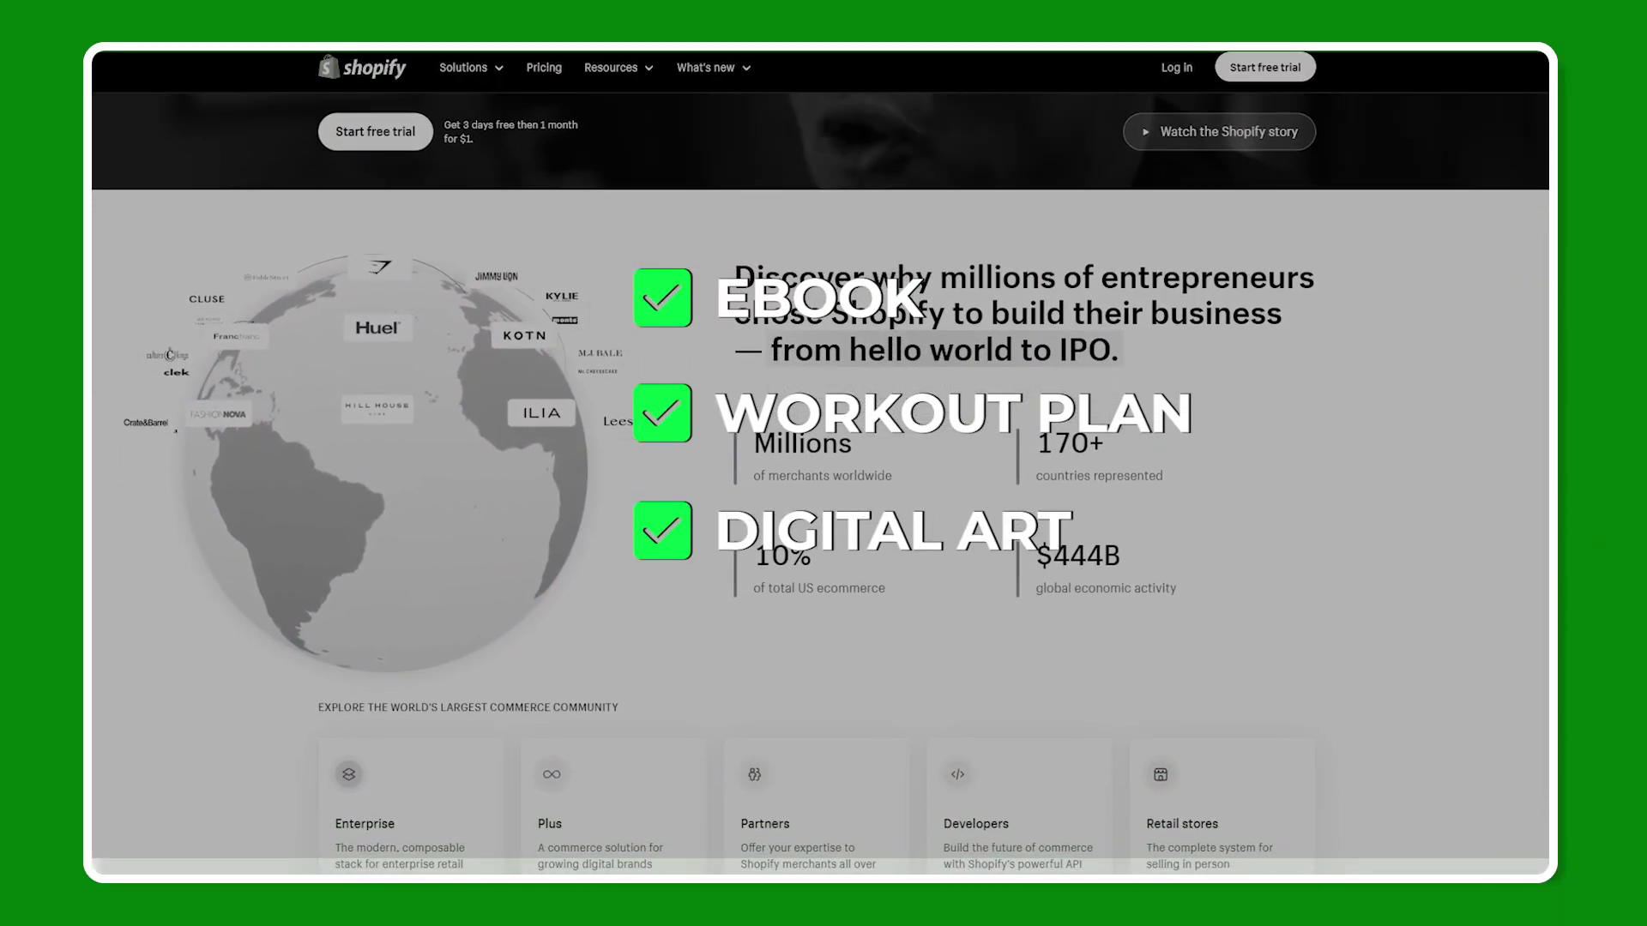
scroll(820, 463, "down", 2)
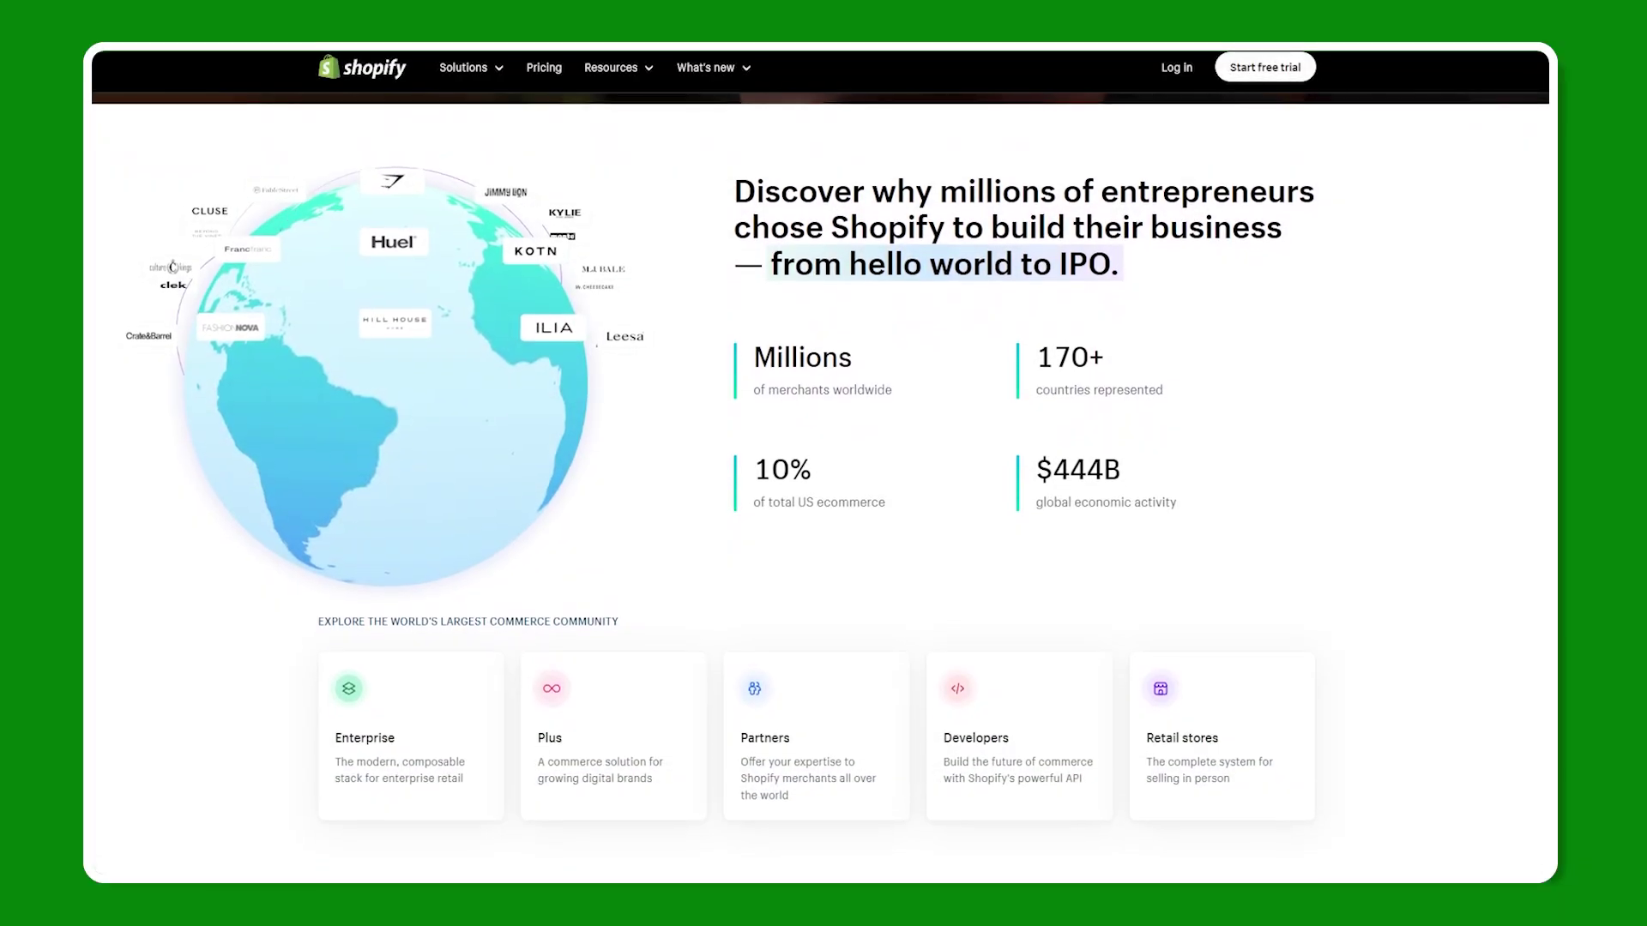
scroll(820, 463, "down", 2)
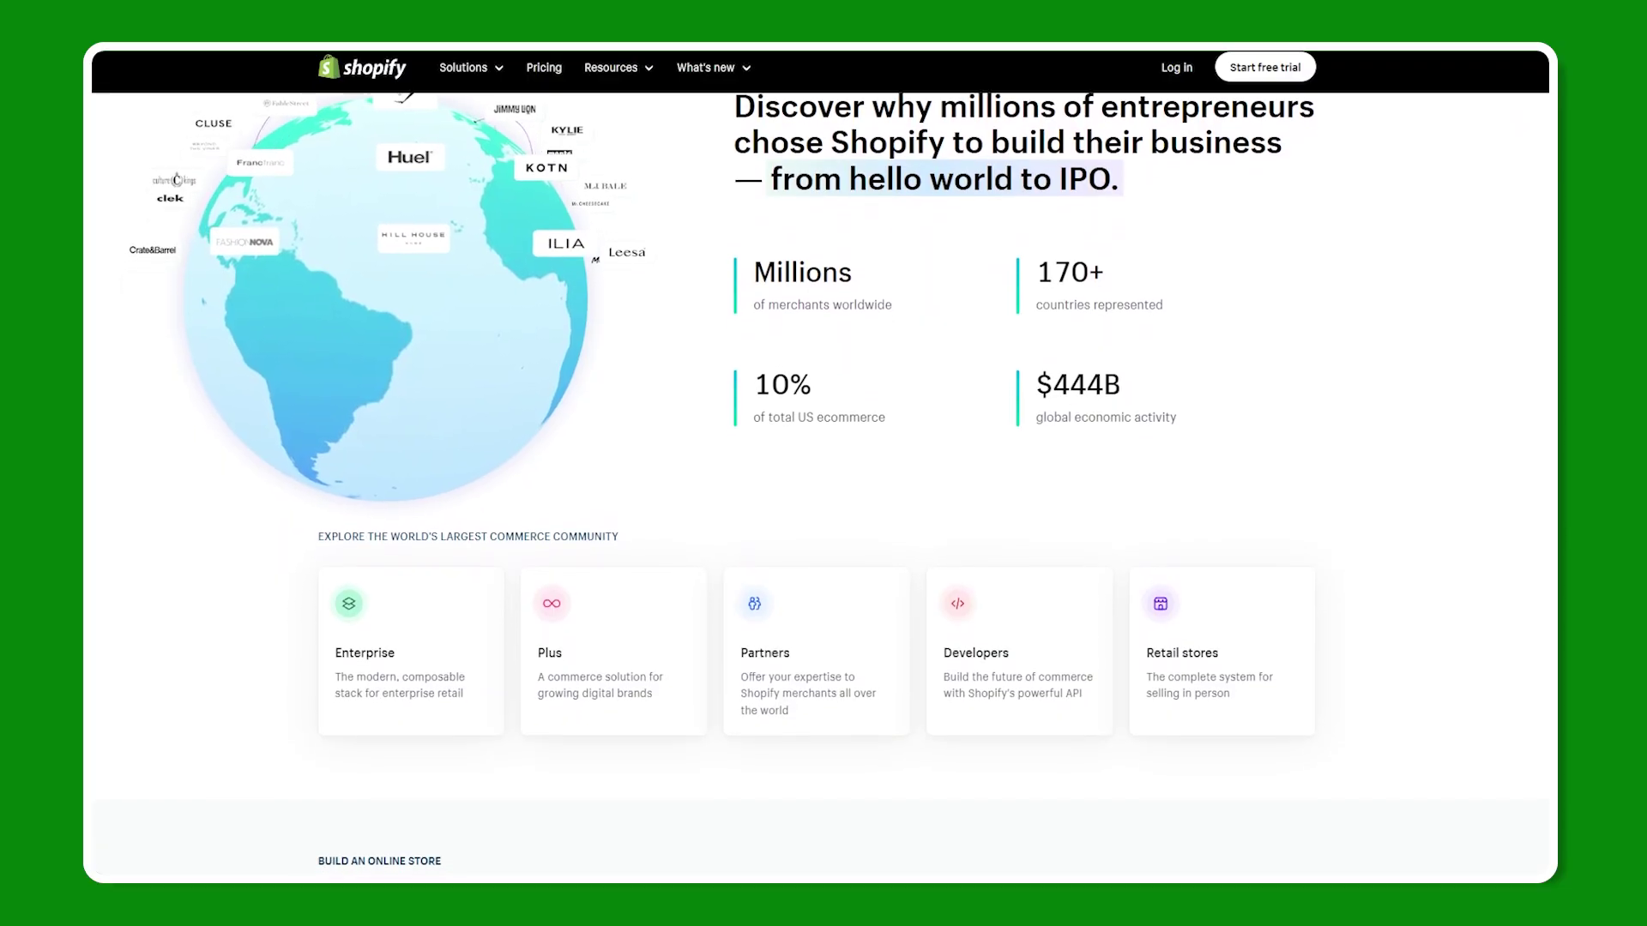
scroll(819, 463, "down", 2)
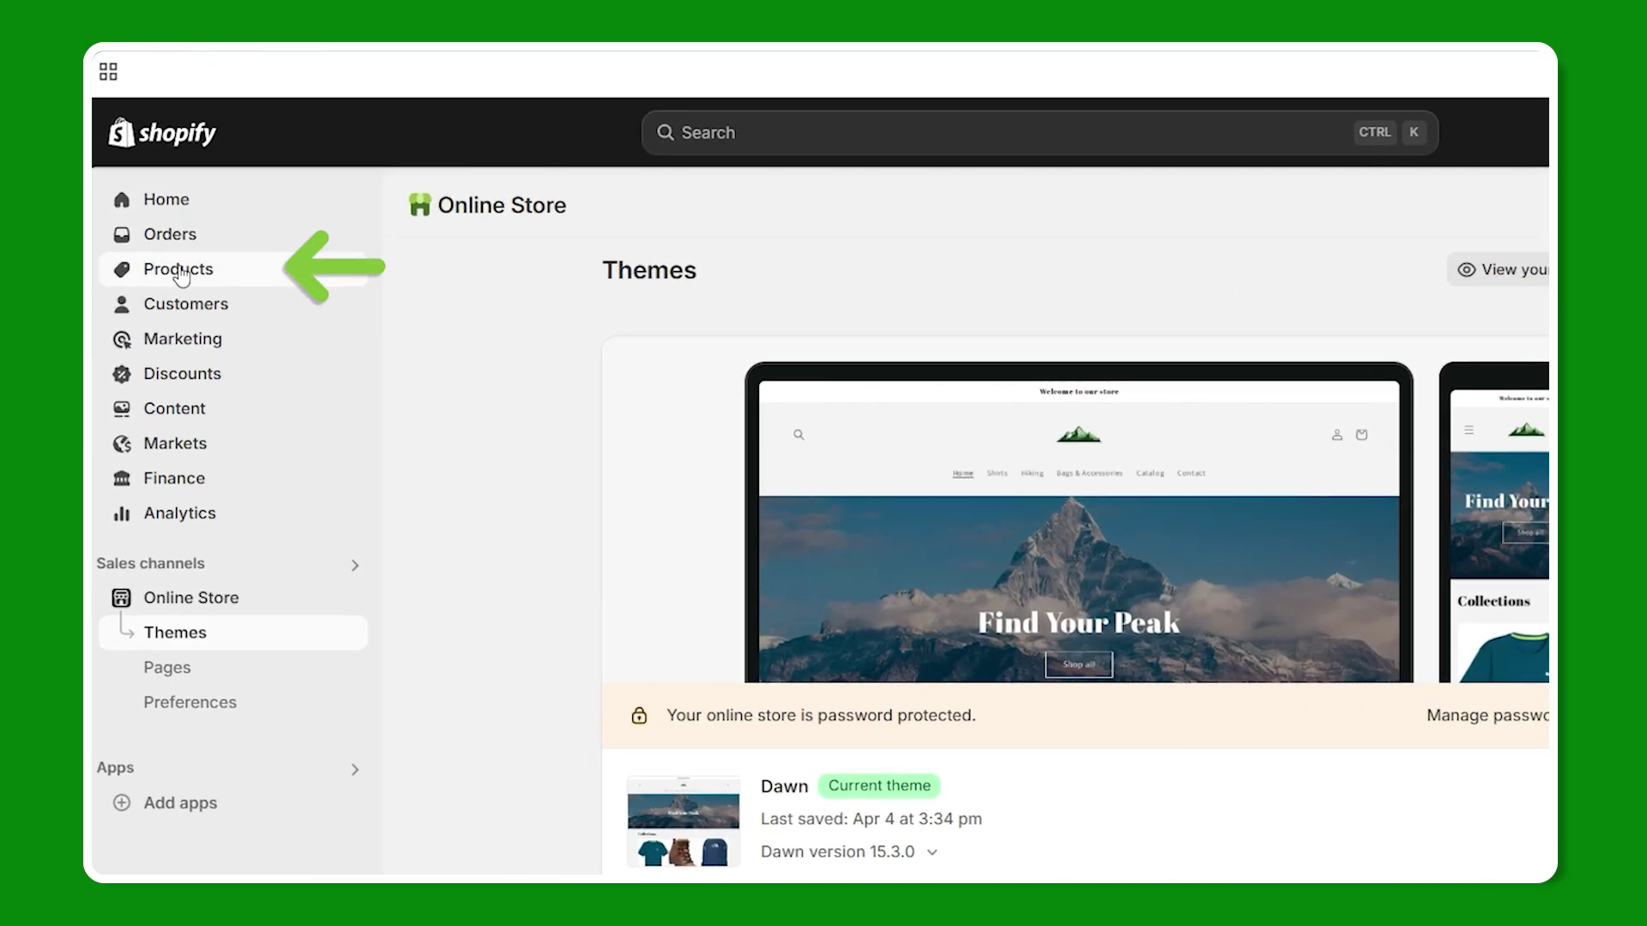
Add a new product titled 'Nature by Ralph Waldo Emerson Audio Book'.
left_click(178, 271)
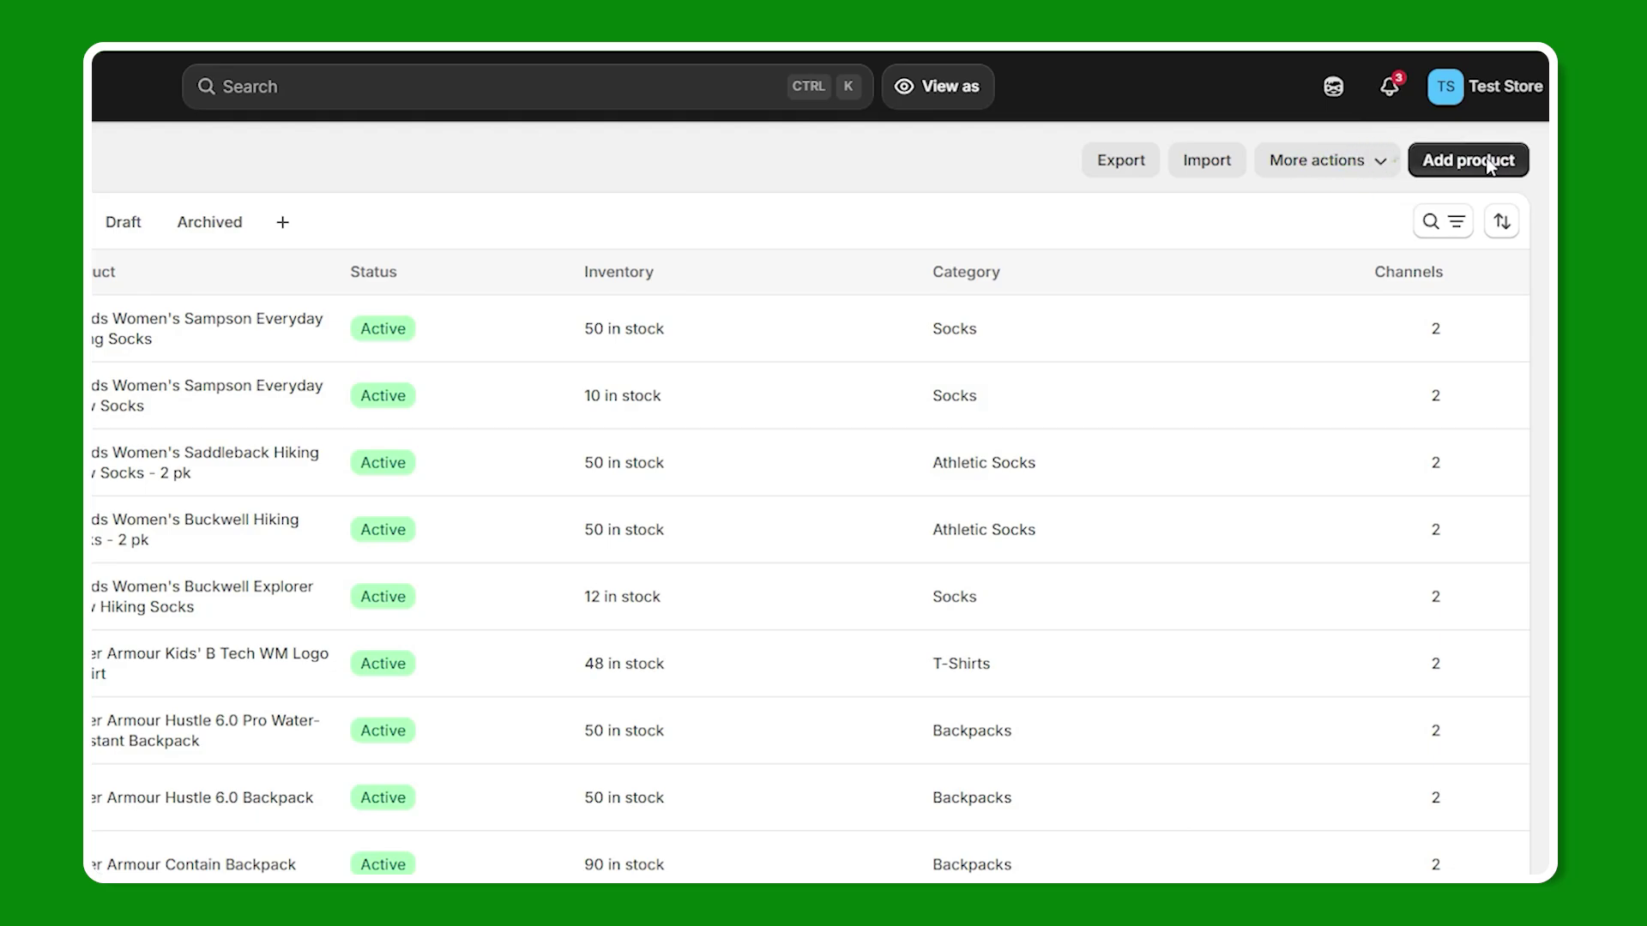
left_click(1490, 164)
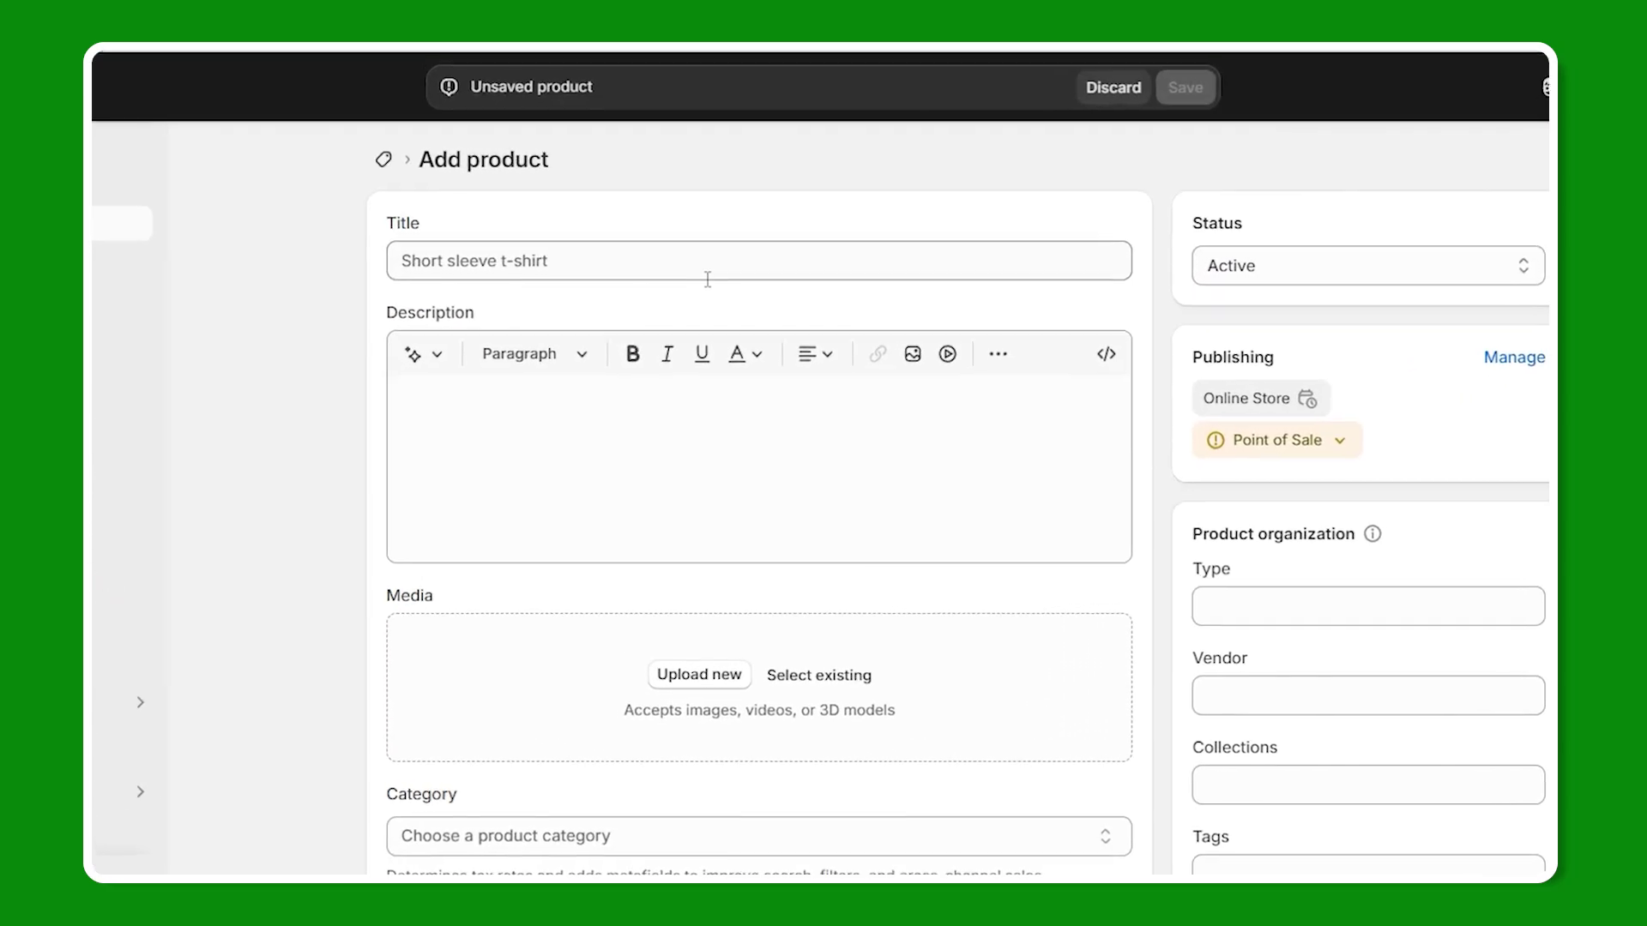
left_click(706, 275)
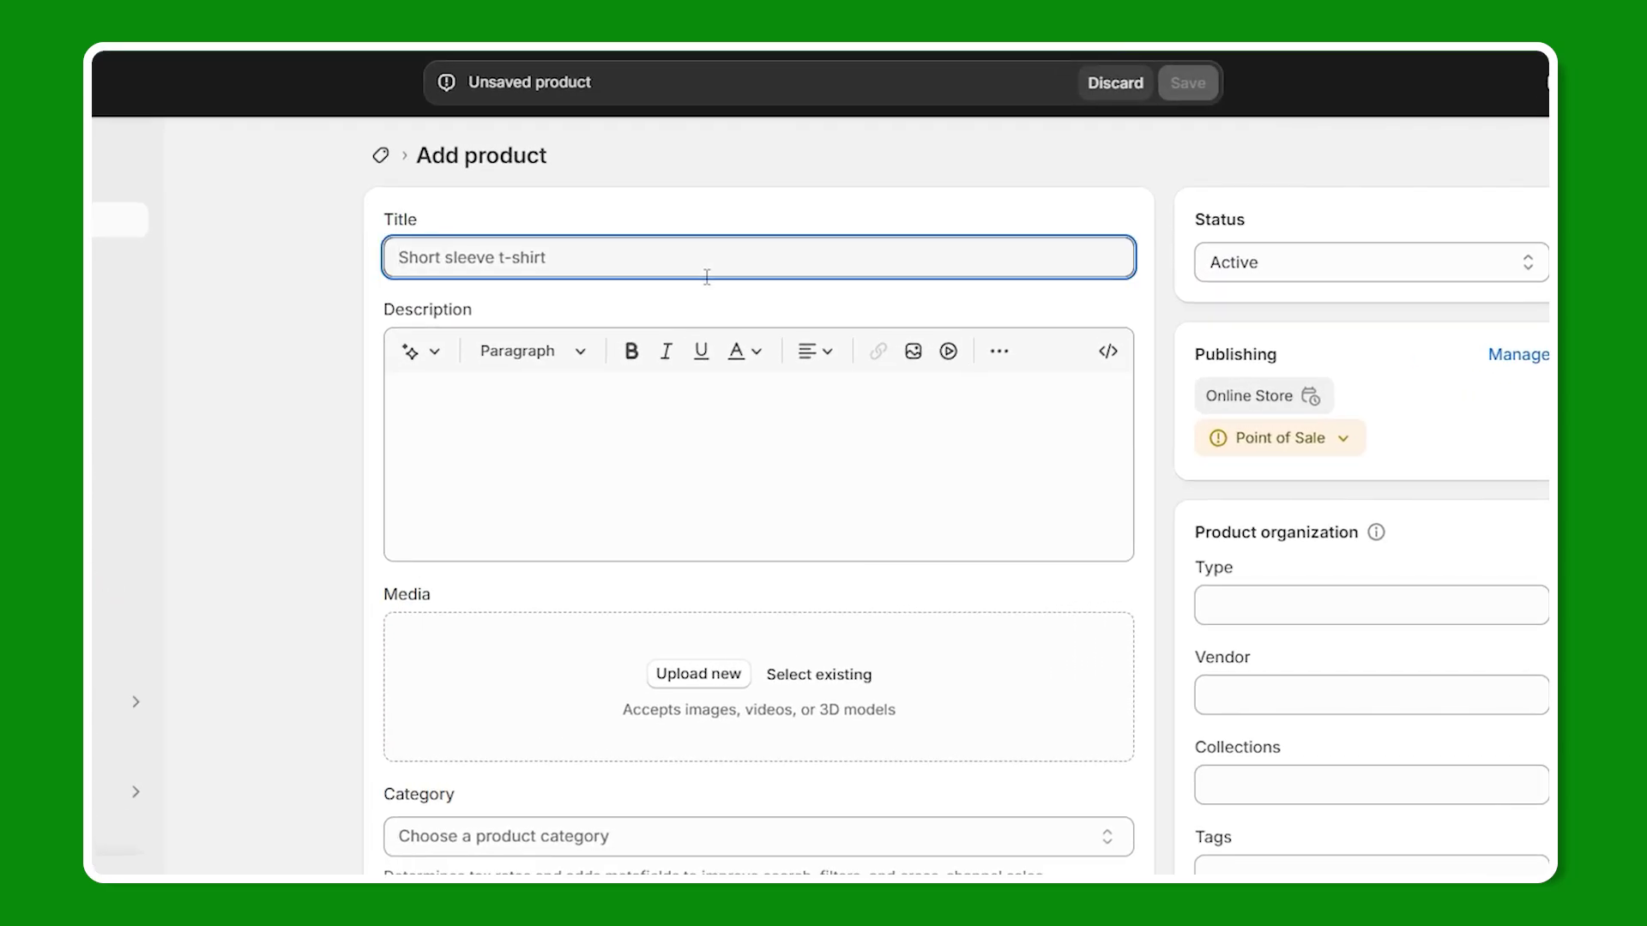
type("Nature by Ralph Waldo Emerson Audio Book")
Generate an AI product description for the audio book from author keywords.
left_click(581, 441)
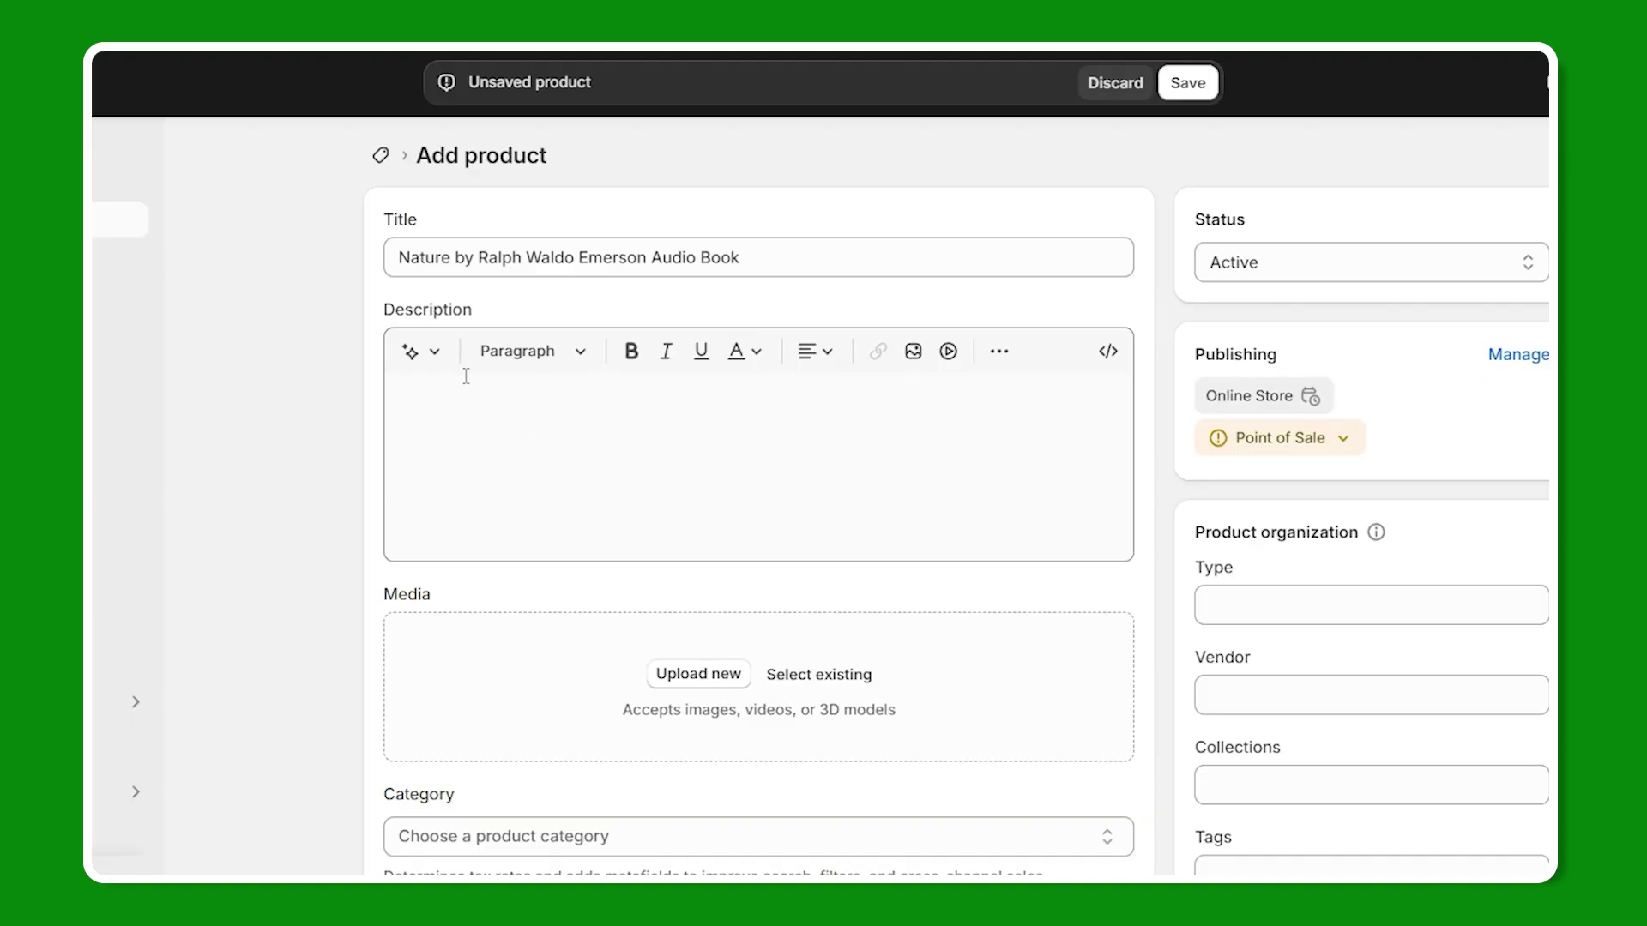
left_click(431, 358)
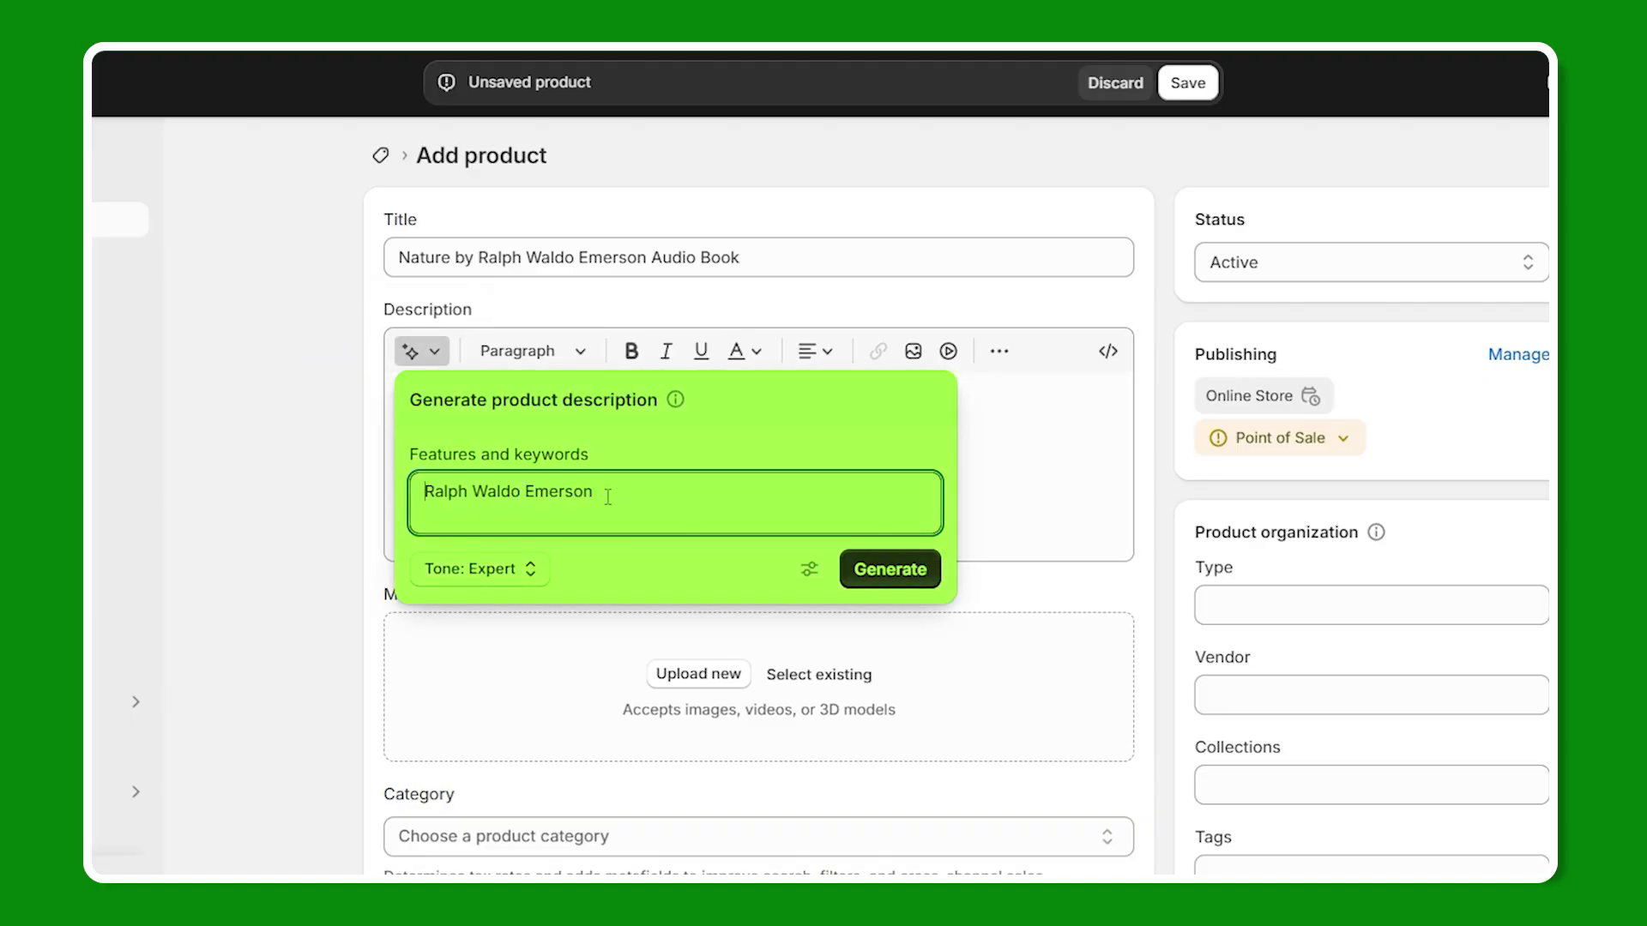
left_click(1124, 169)
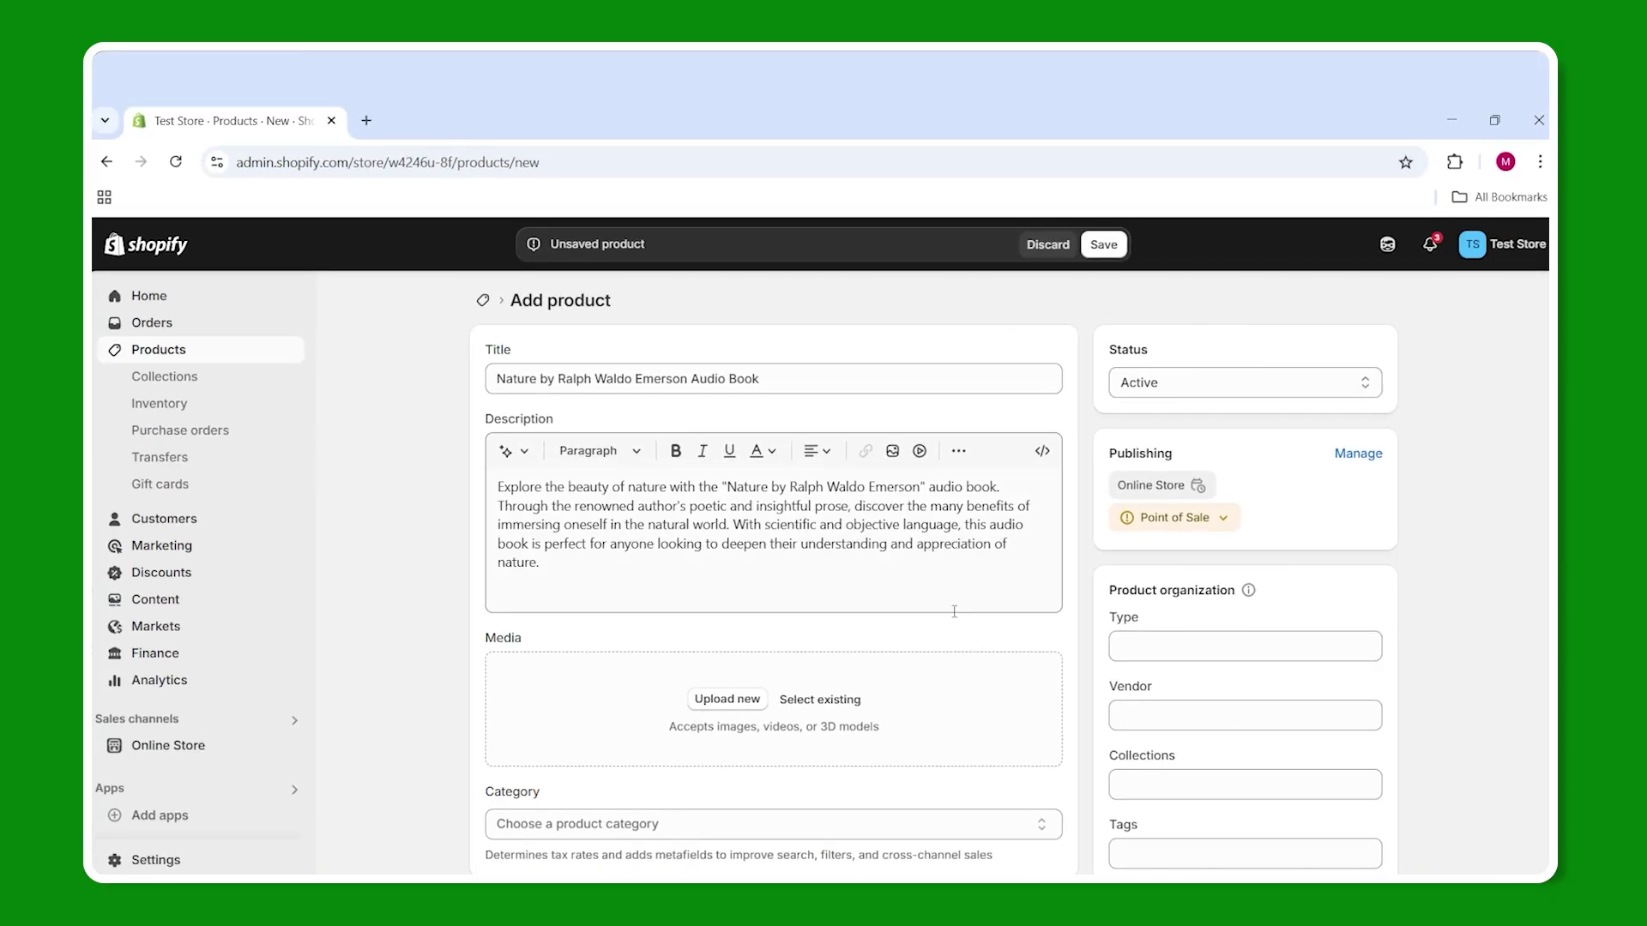
Upload the Nature book cover image to the product media, leaving the price at 0.00.
key("alt+Tab")
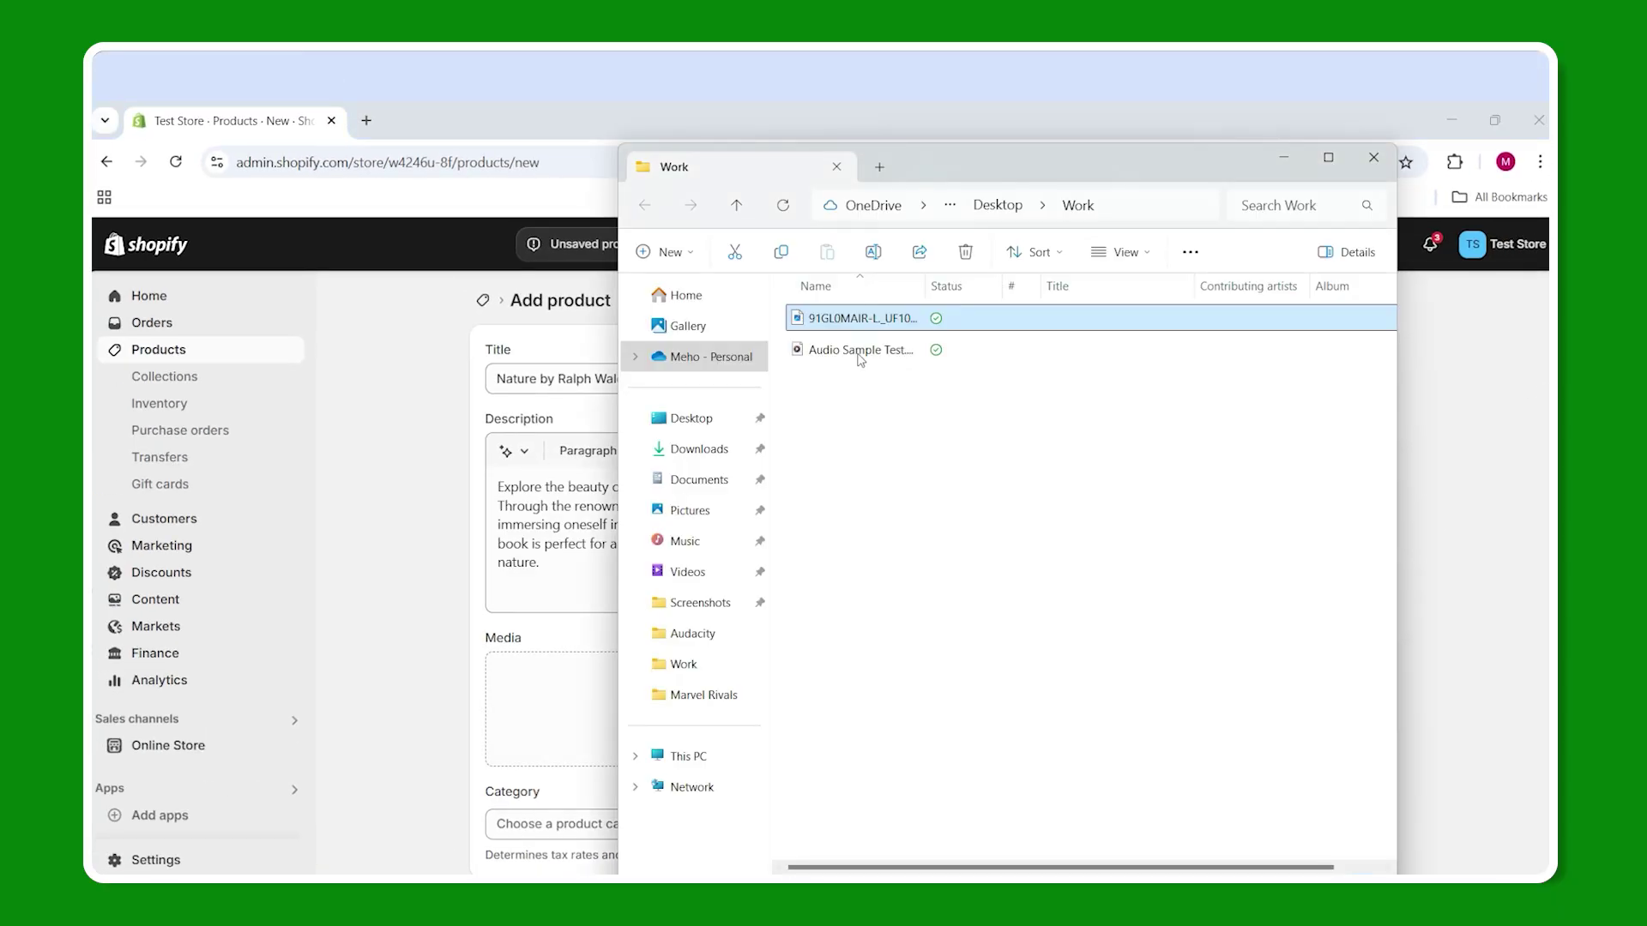
left_click_drag(1072, 163, 1316, 163)
left_click_drag(1158, 316, 761, 711)
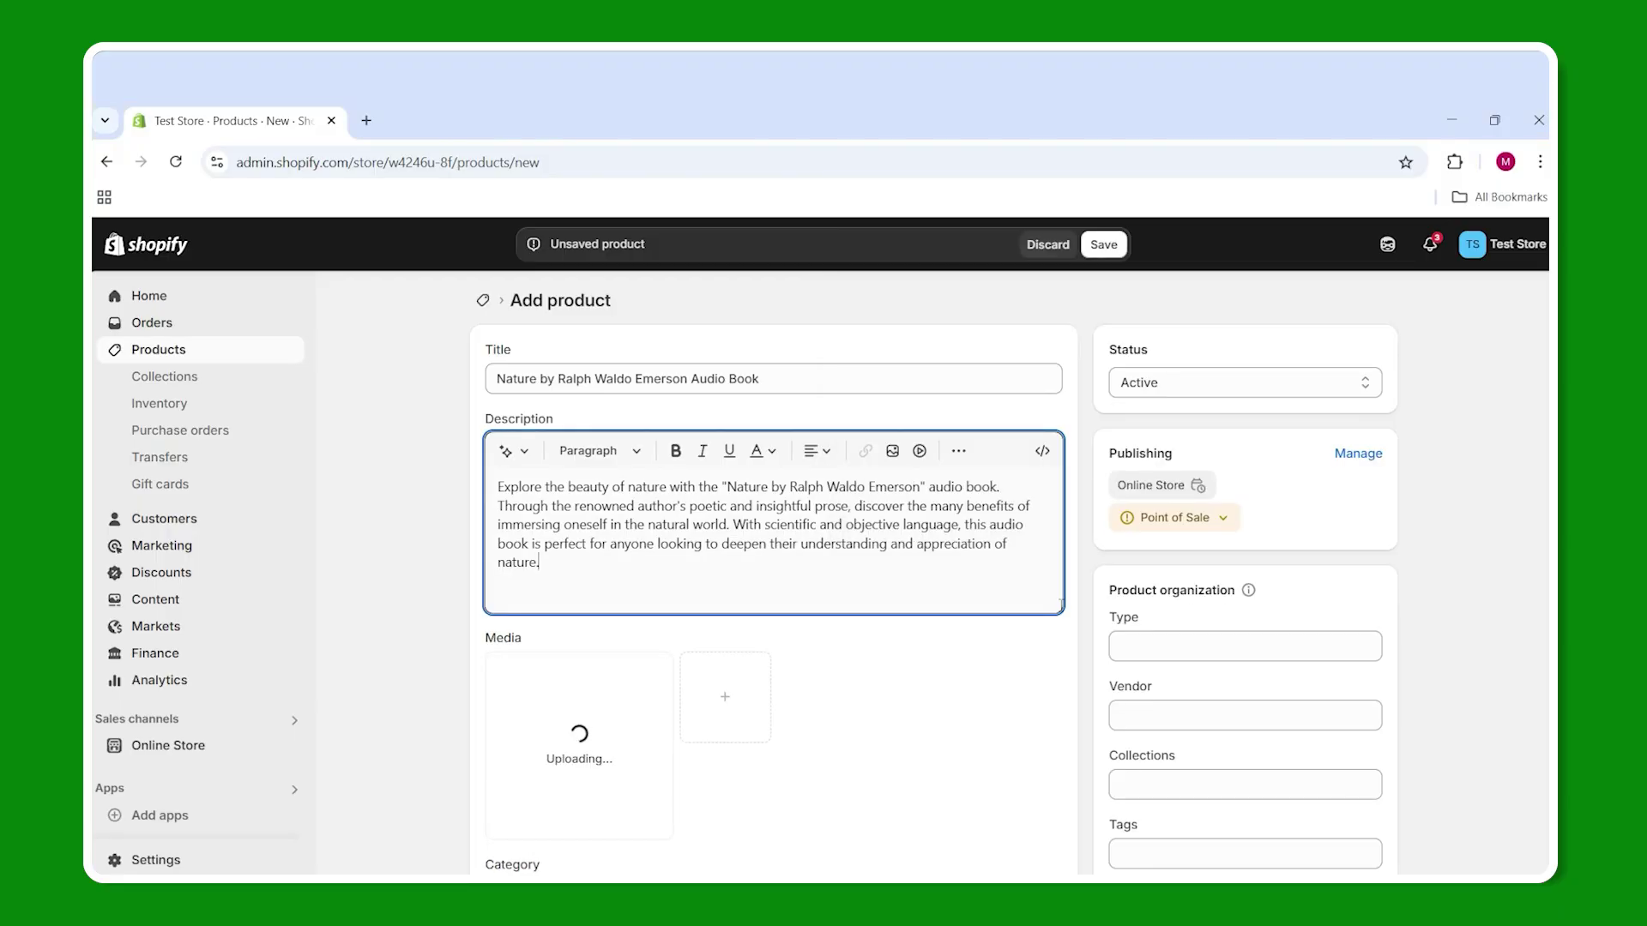
scroll(631, 645, "down", 1)
scroll(655, 599, "down", 1)
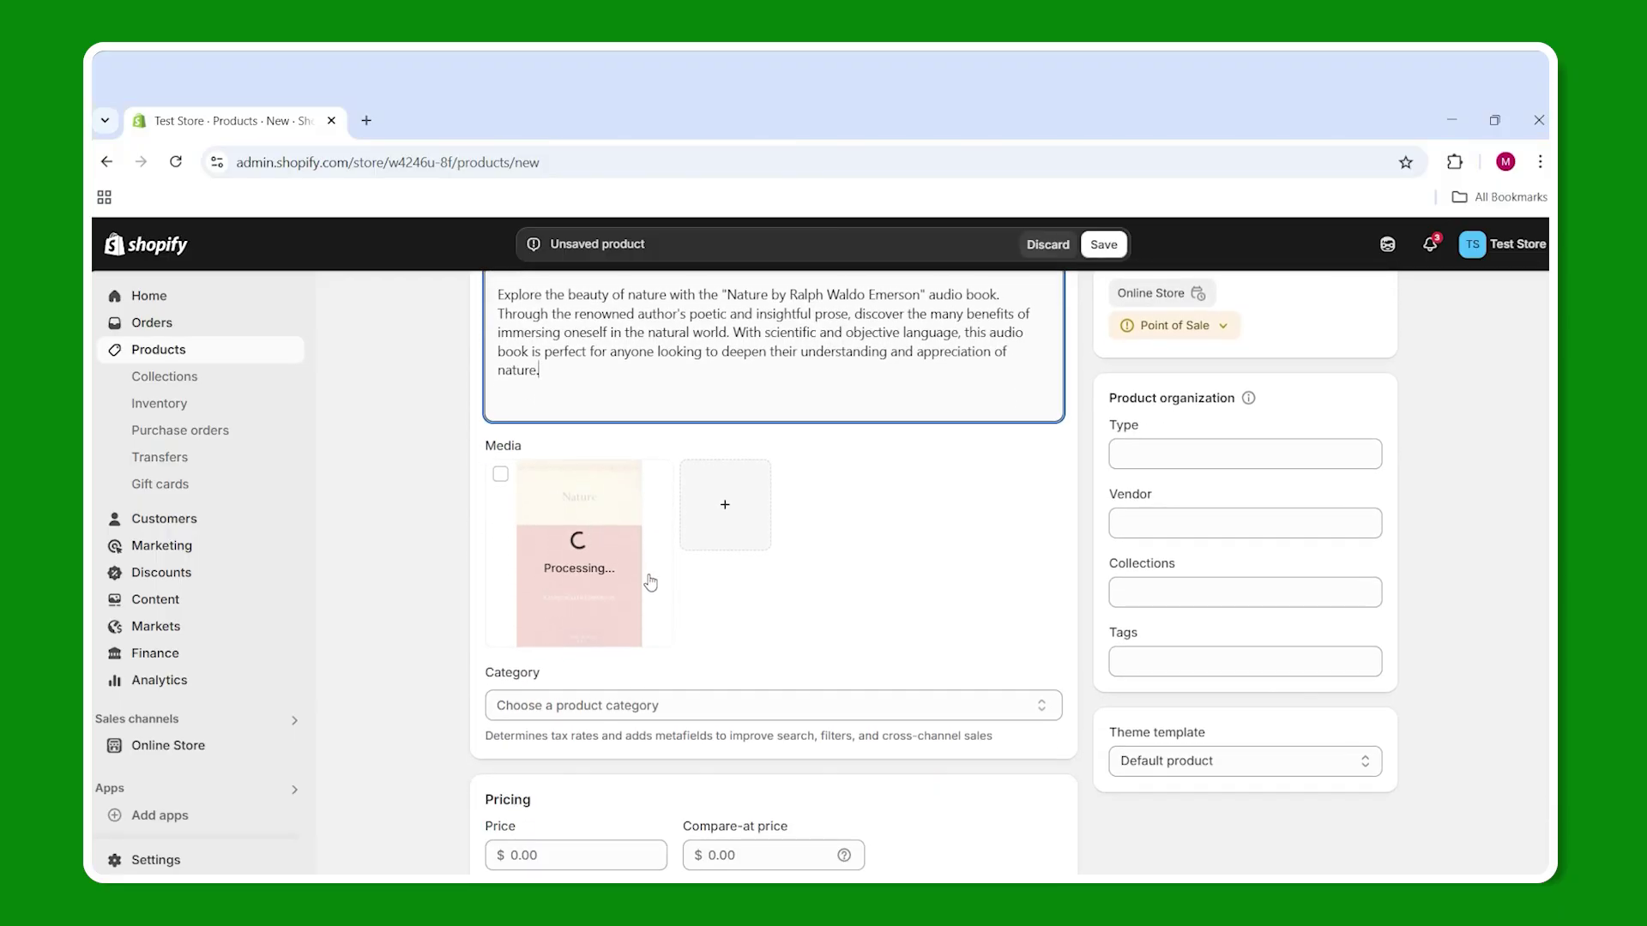
scroll(677, 566, "down", 2)
left_click(569, 657)
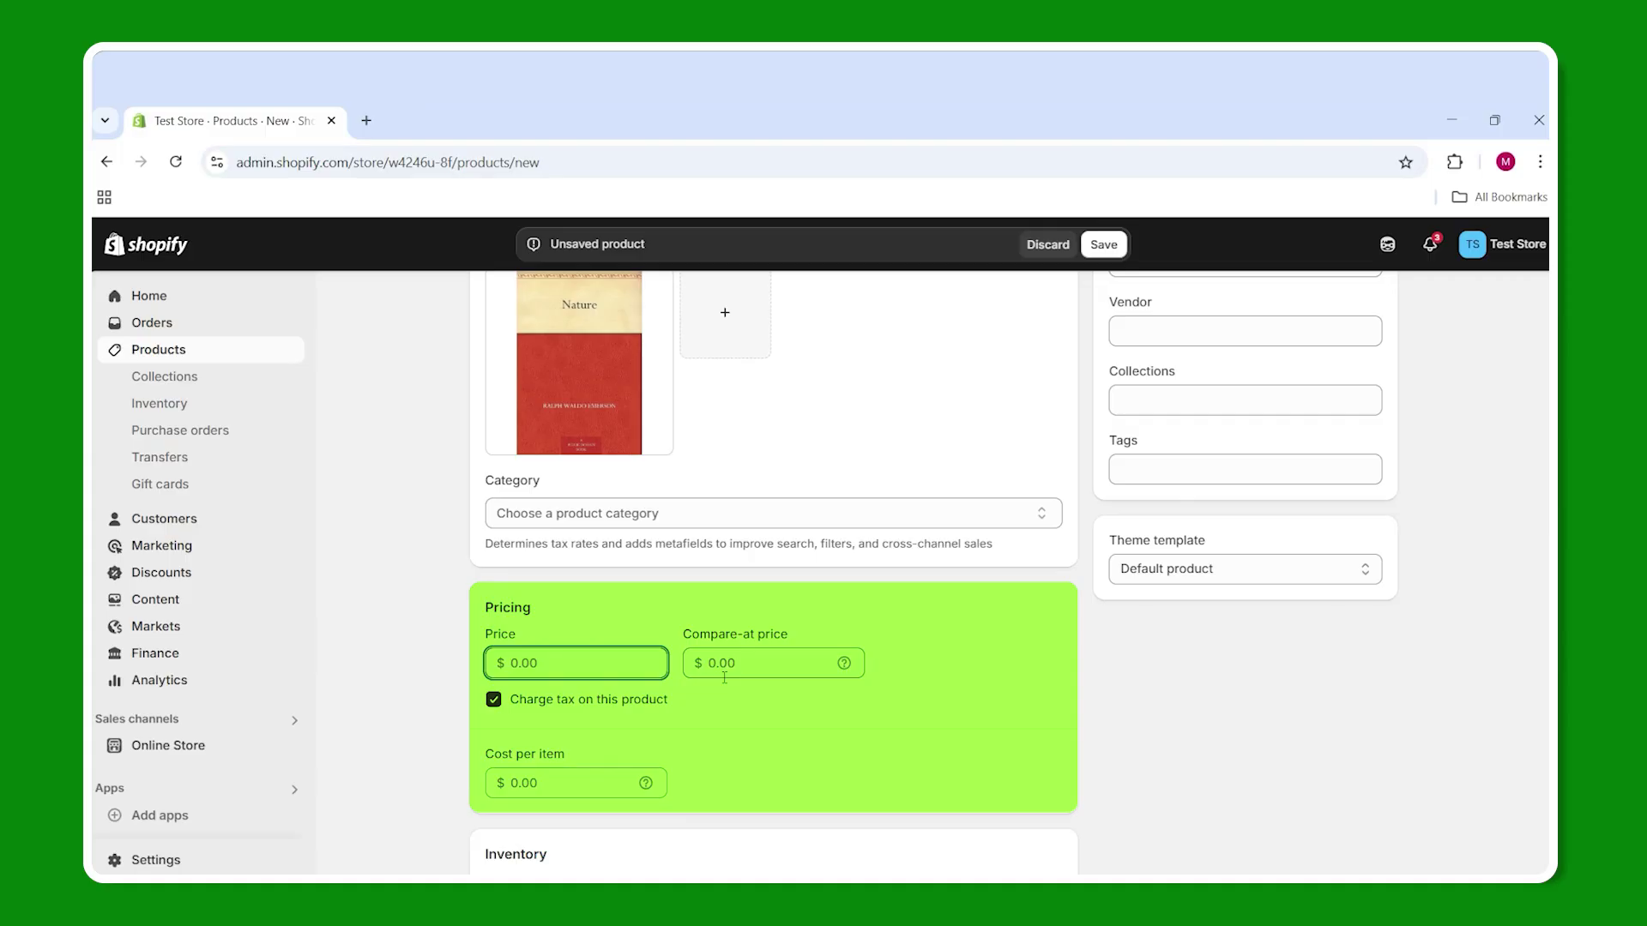
Uncheck Track quantity in Inventory and uncheck 'This is a physical product' under Shipping.
scroll(724, 677, "down", 3)
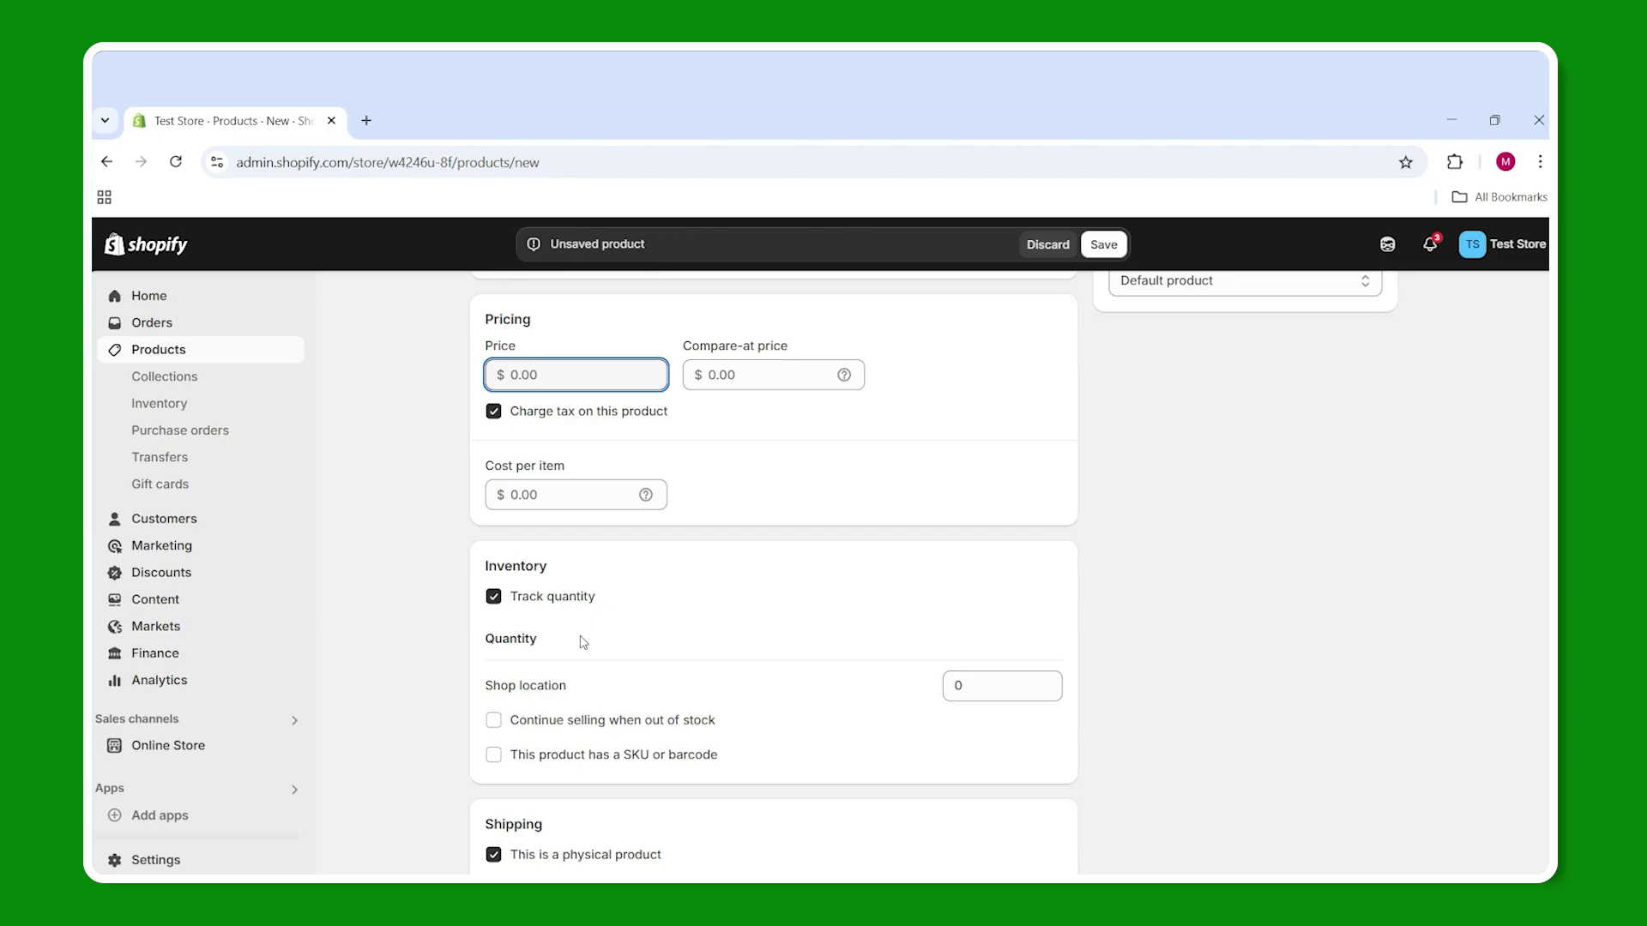
left_click(494, 597)
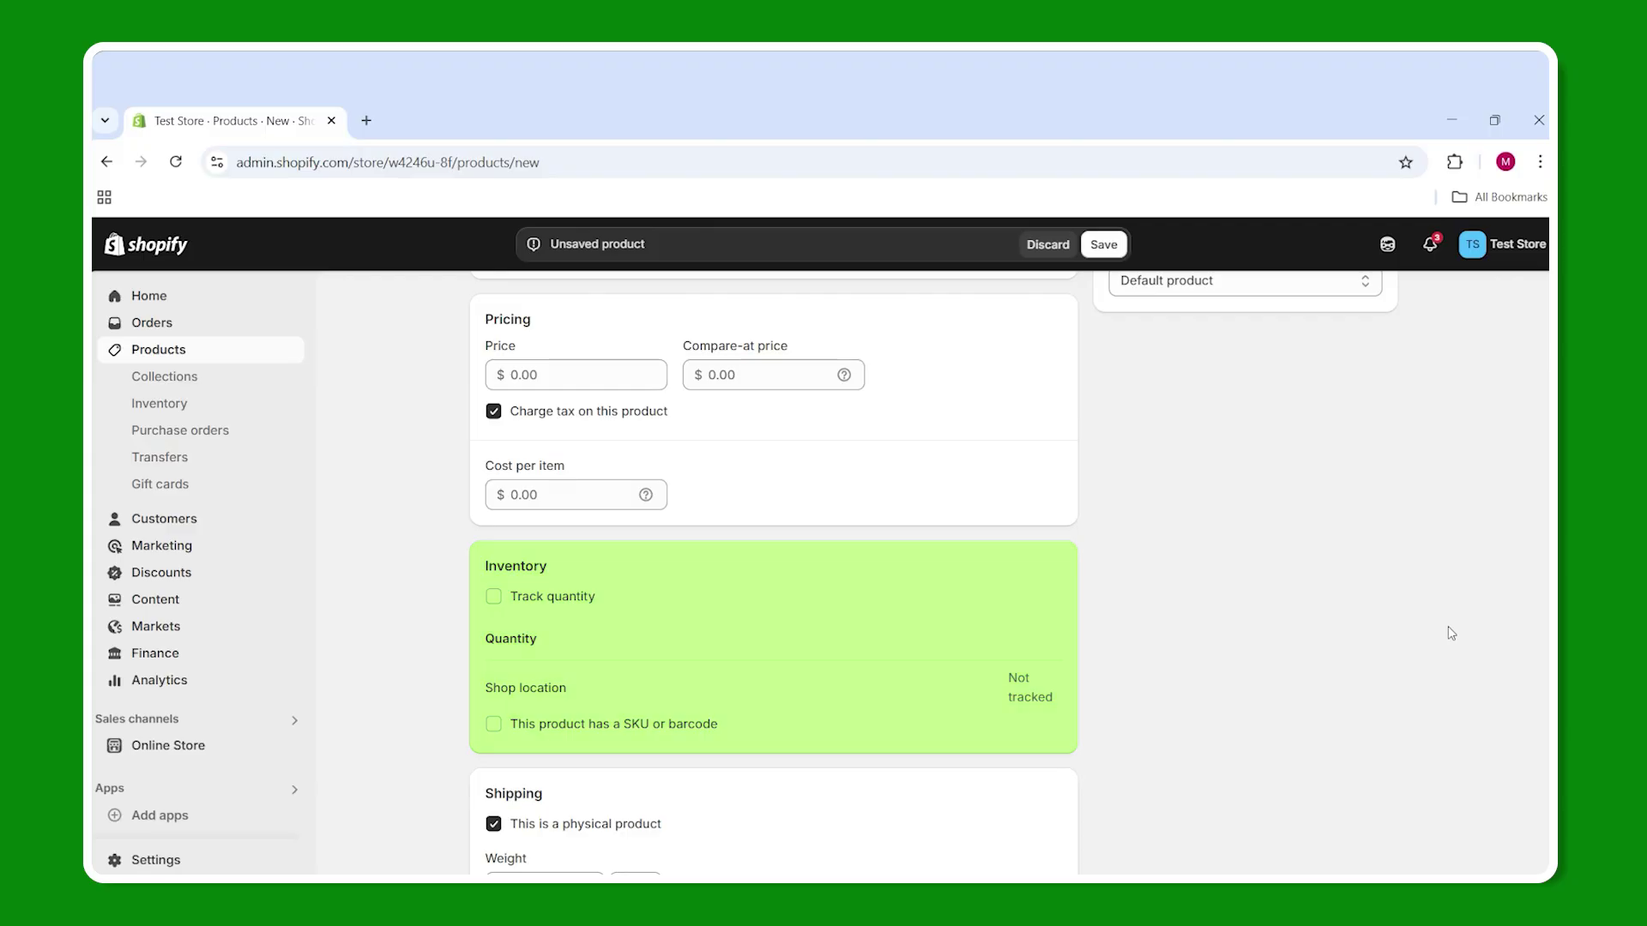
scroll(1441, 628, "down", 2)
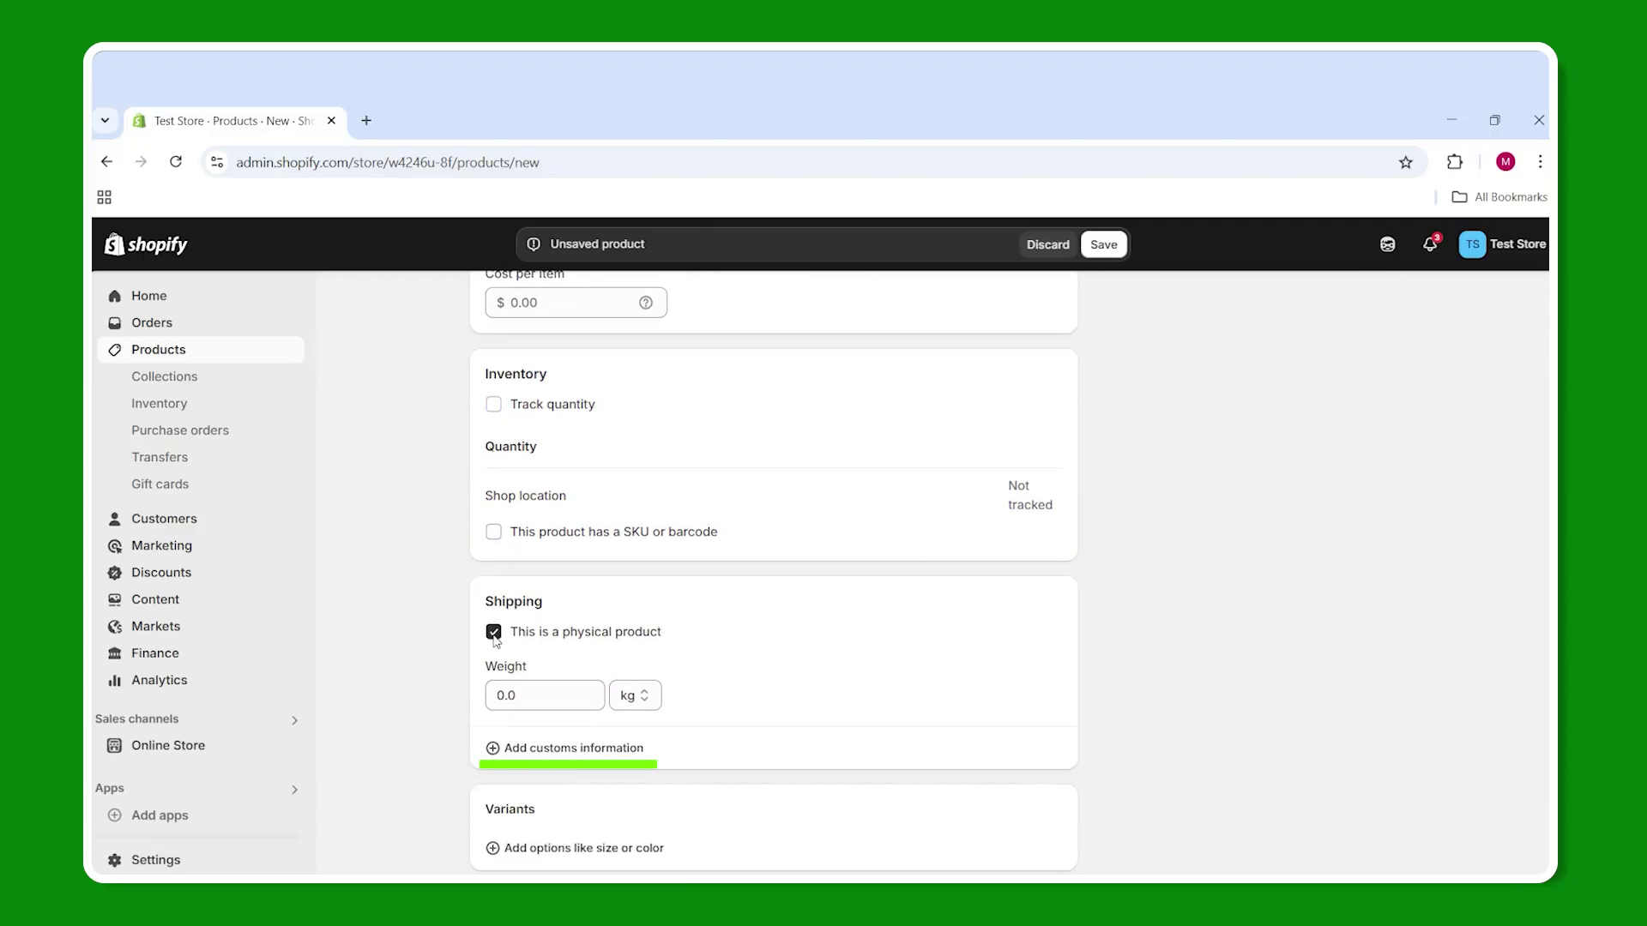
left_click(494, 633)
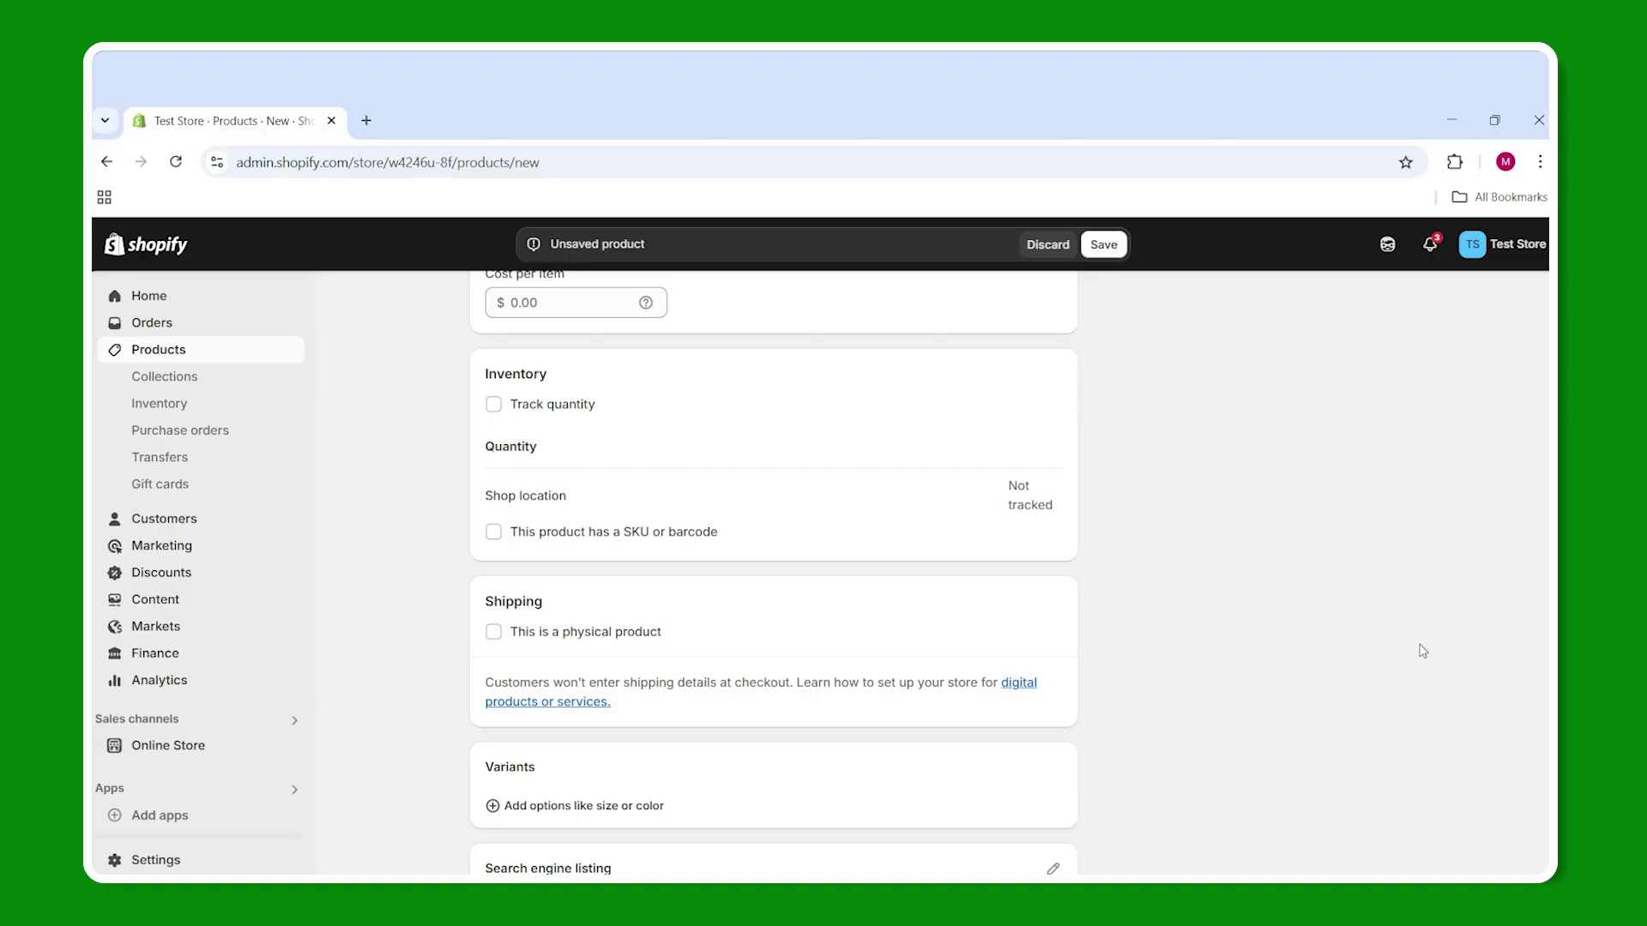
scroll(1422, 651, "down", 2)
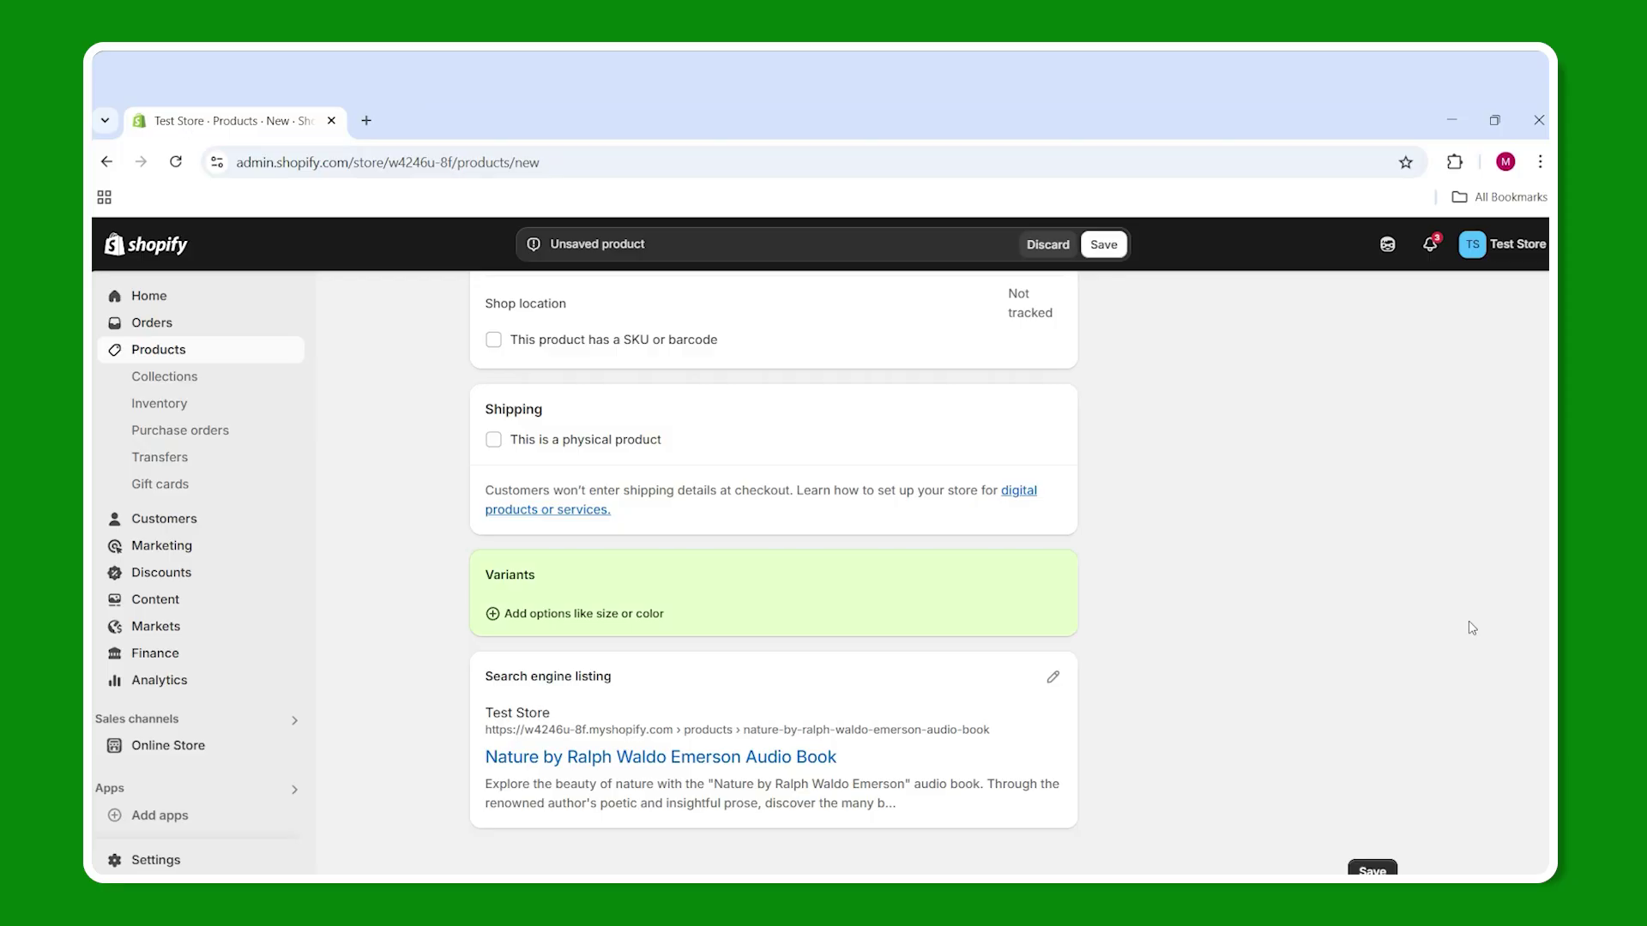
Save the audio book product with its status kept at Active.
left_click(608, 626)
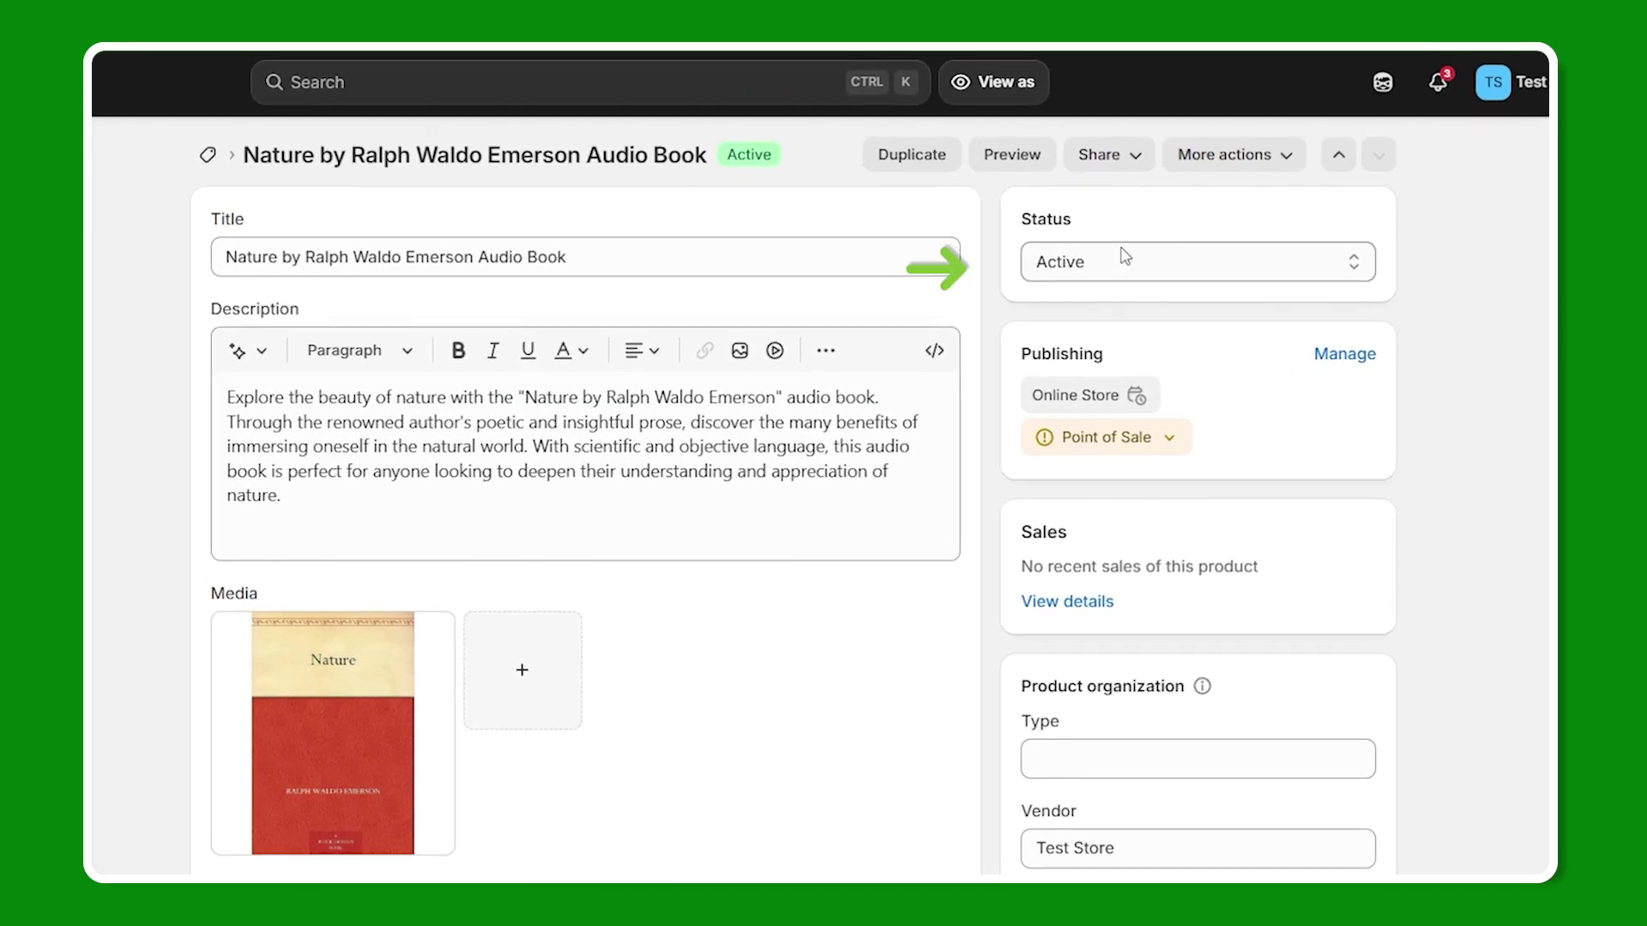
left_click(1180, 381)
left_click(1503, 273)
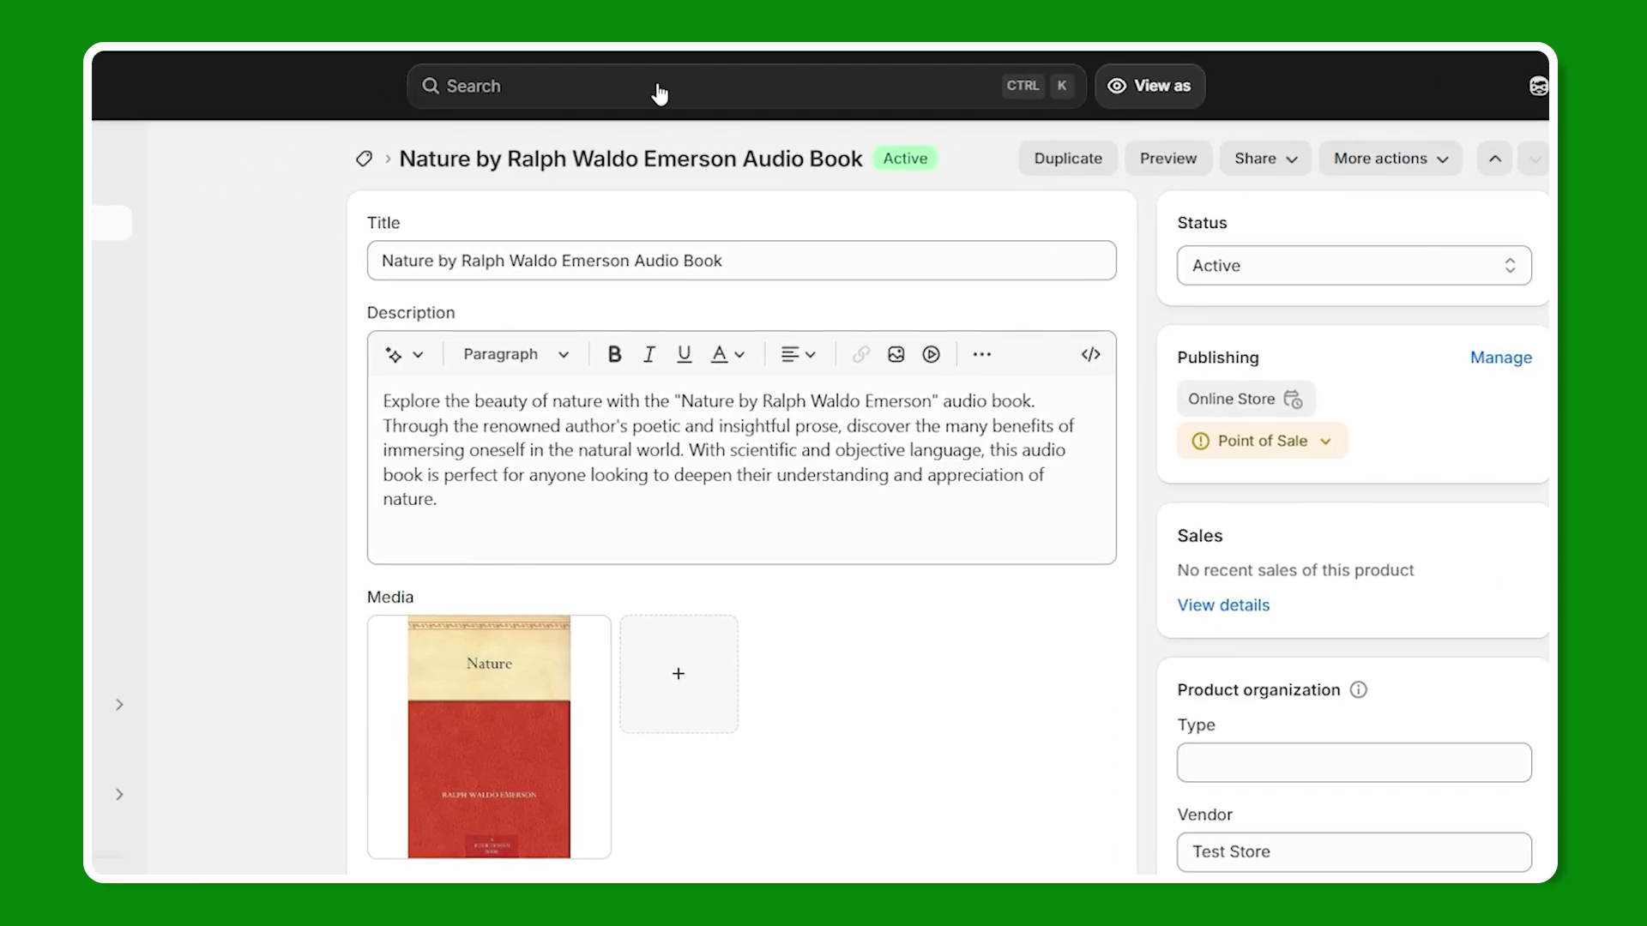
Search apps for 'Digital Downloads', correcting the 'Doownloads' typo.
left_click(500, 79)
left_click(383, 138)
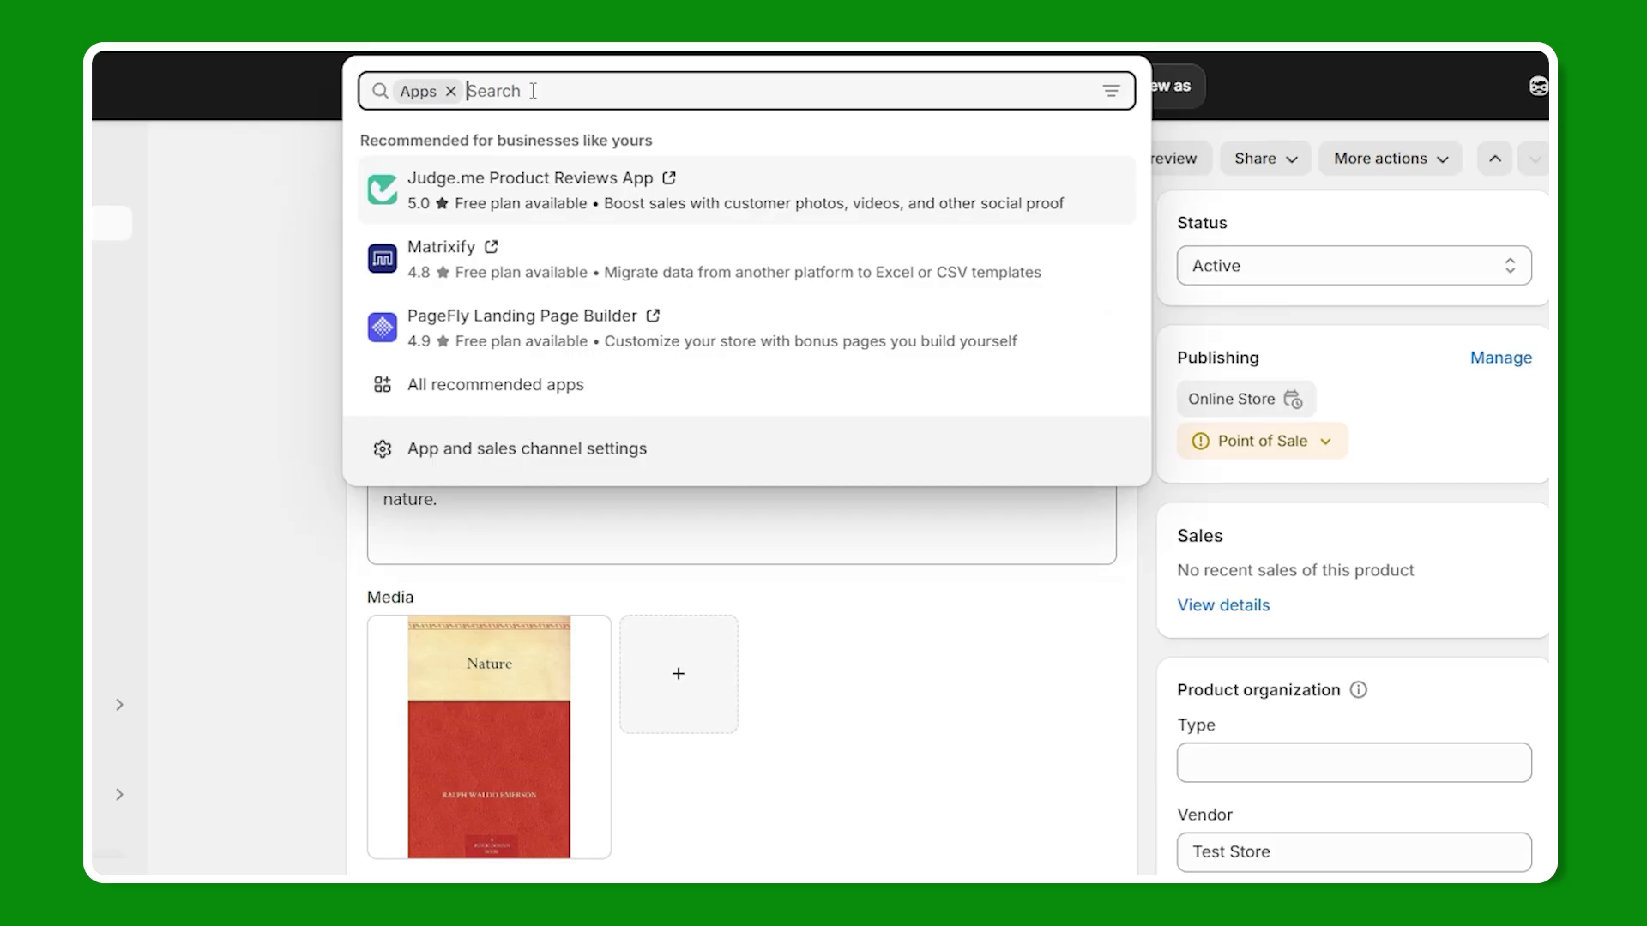
type("Digita")
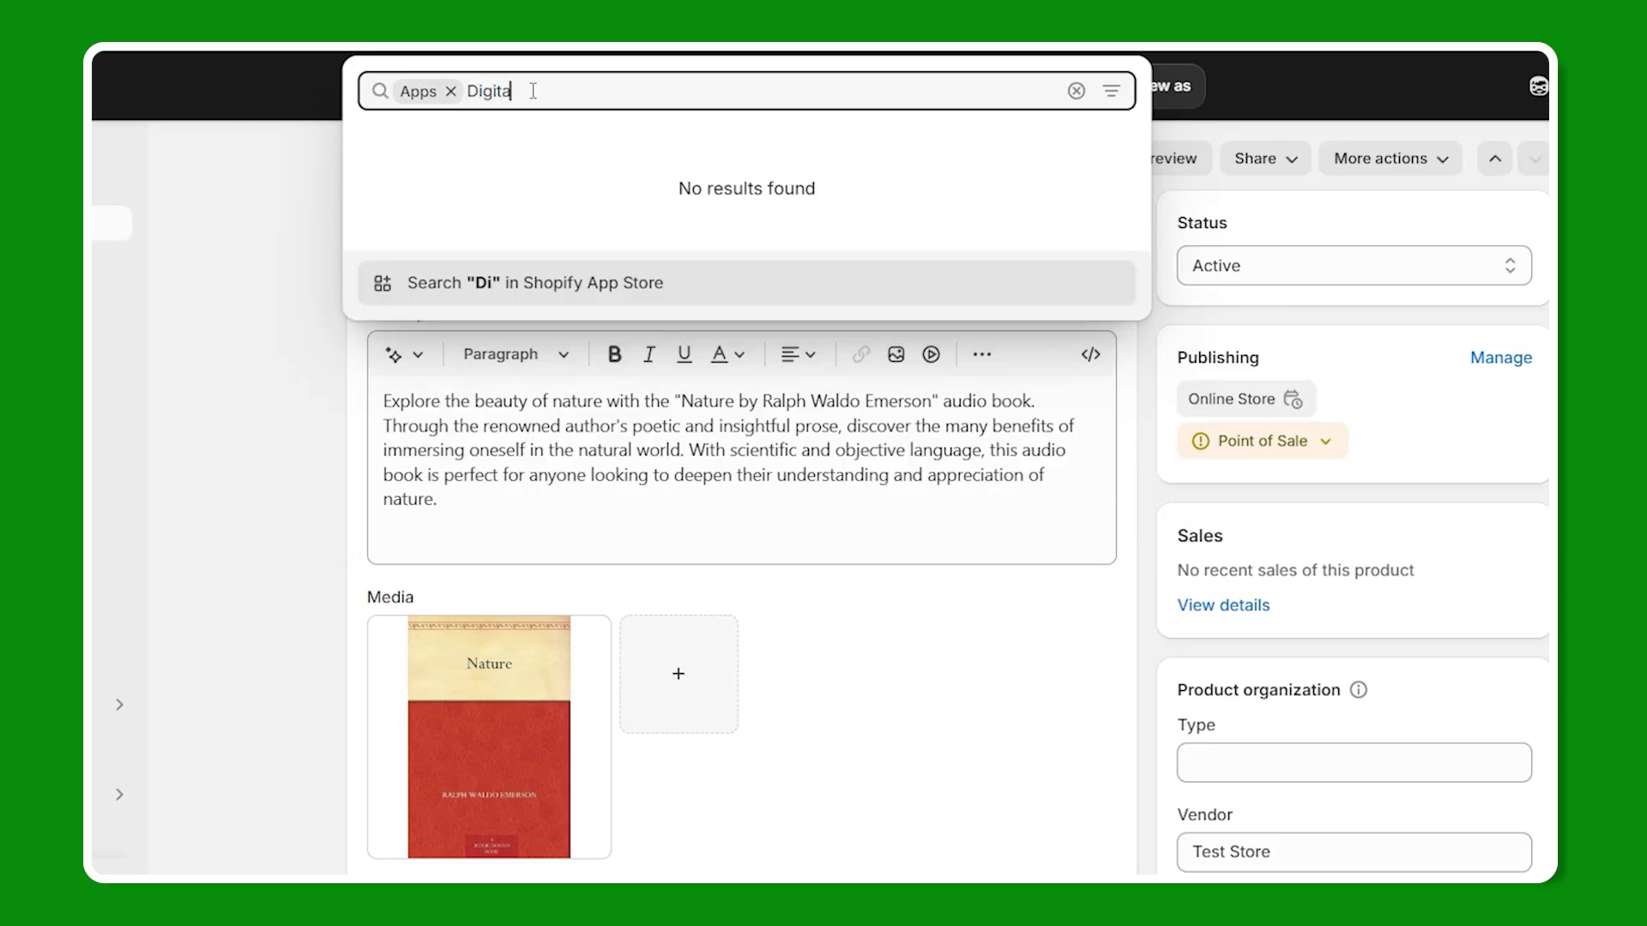
type("l Doownloads")
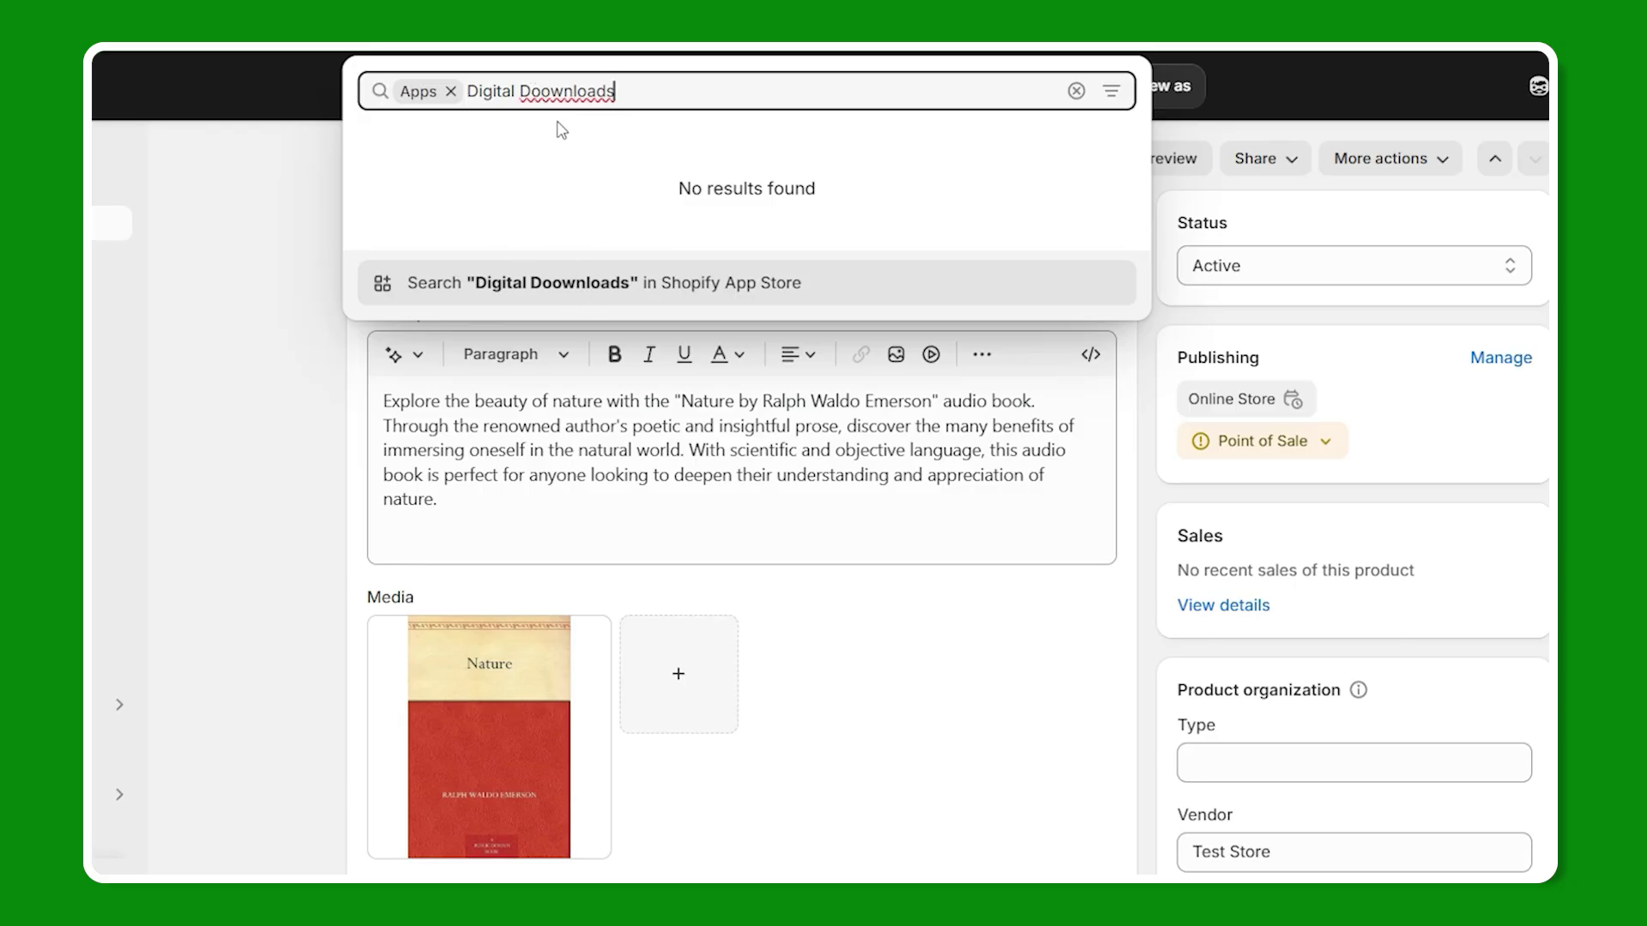
left_click(549, 92)
key("BackSpace")
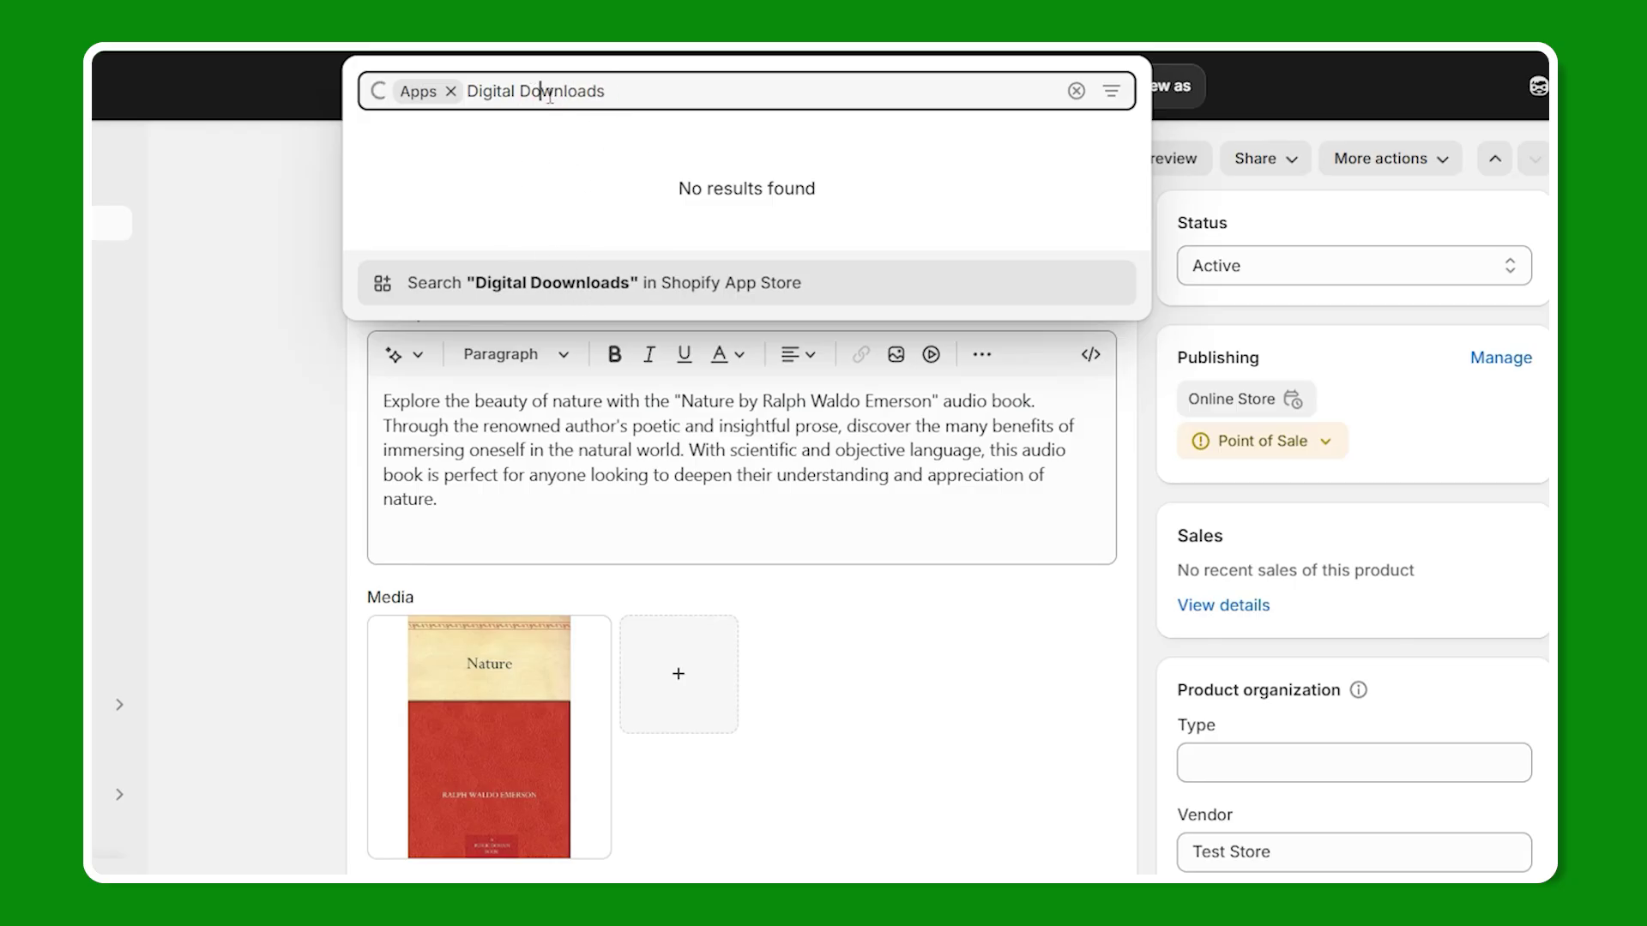
Install the Digital Downloads app from its App Store page.
left_click(623, 180)
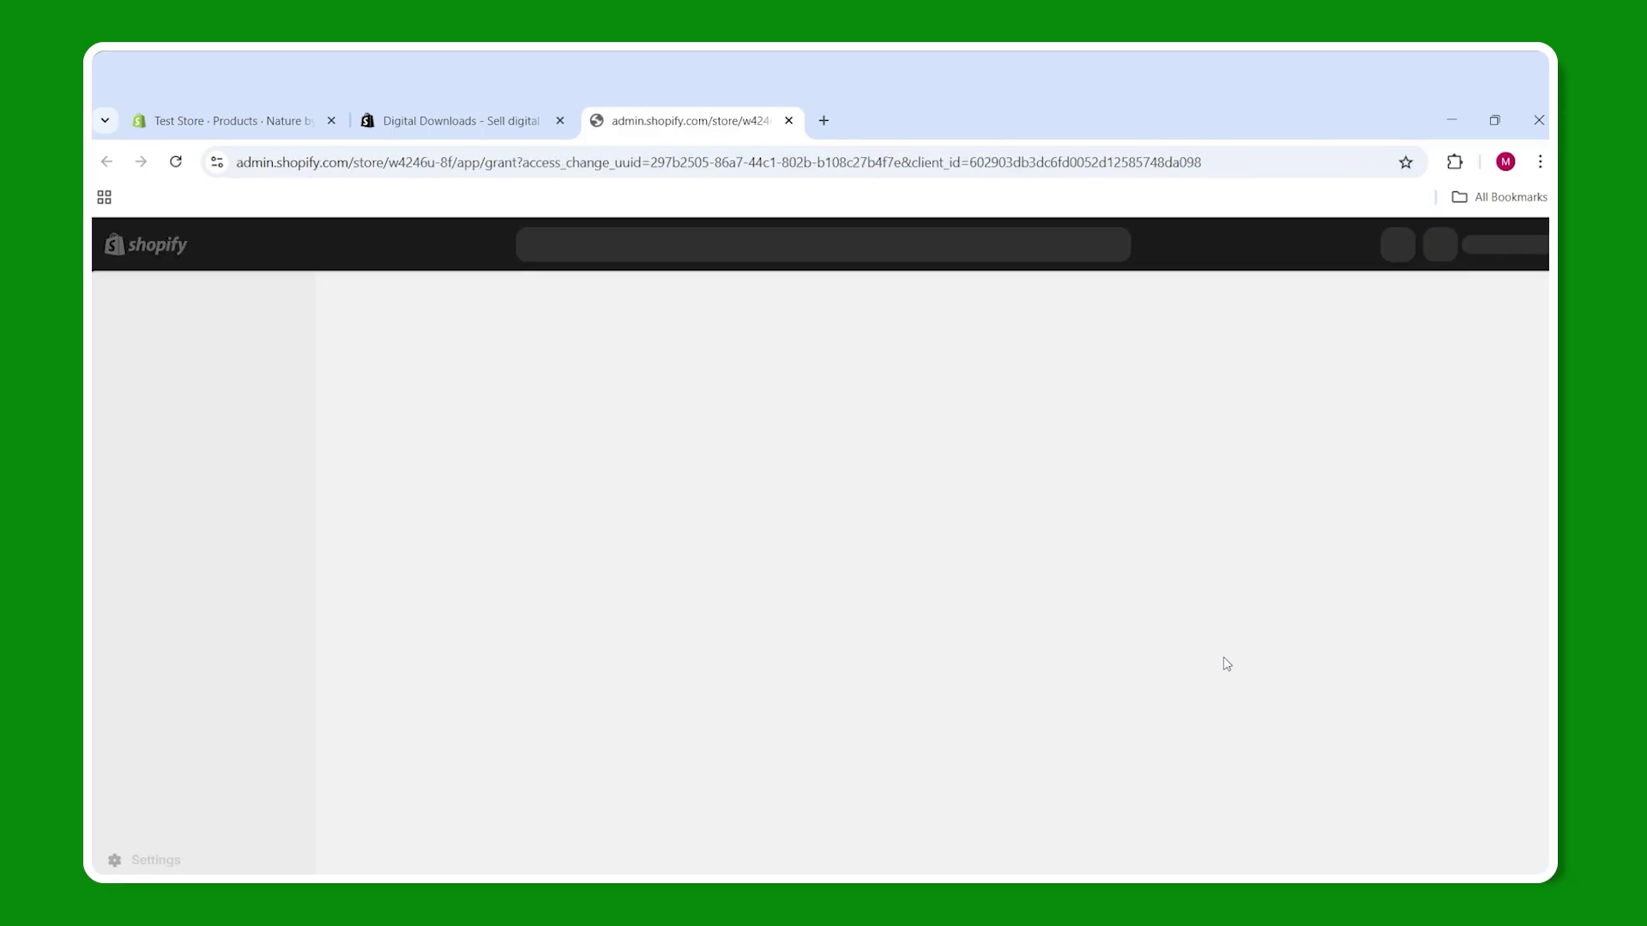
left_click(1192, 648)
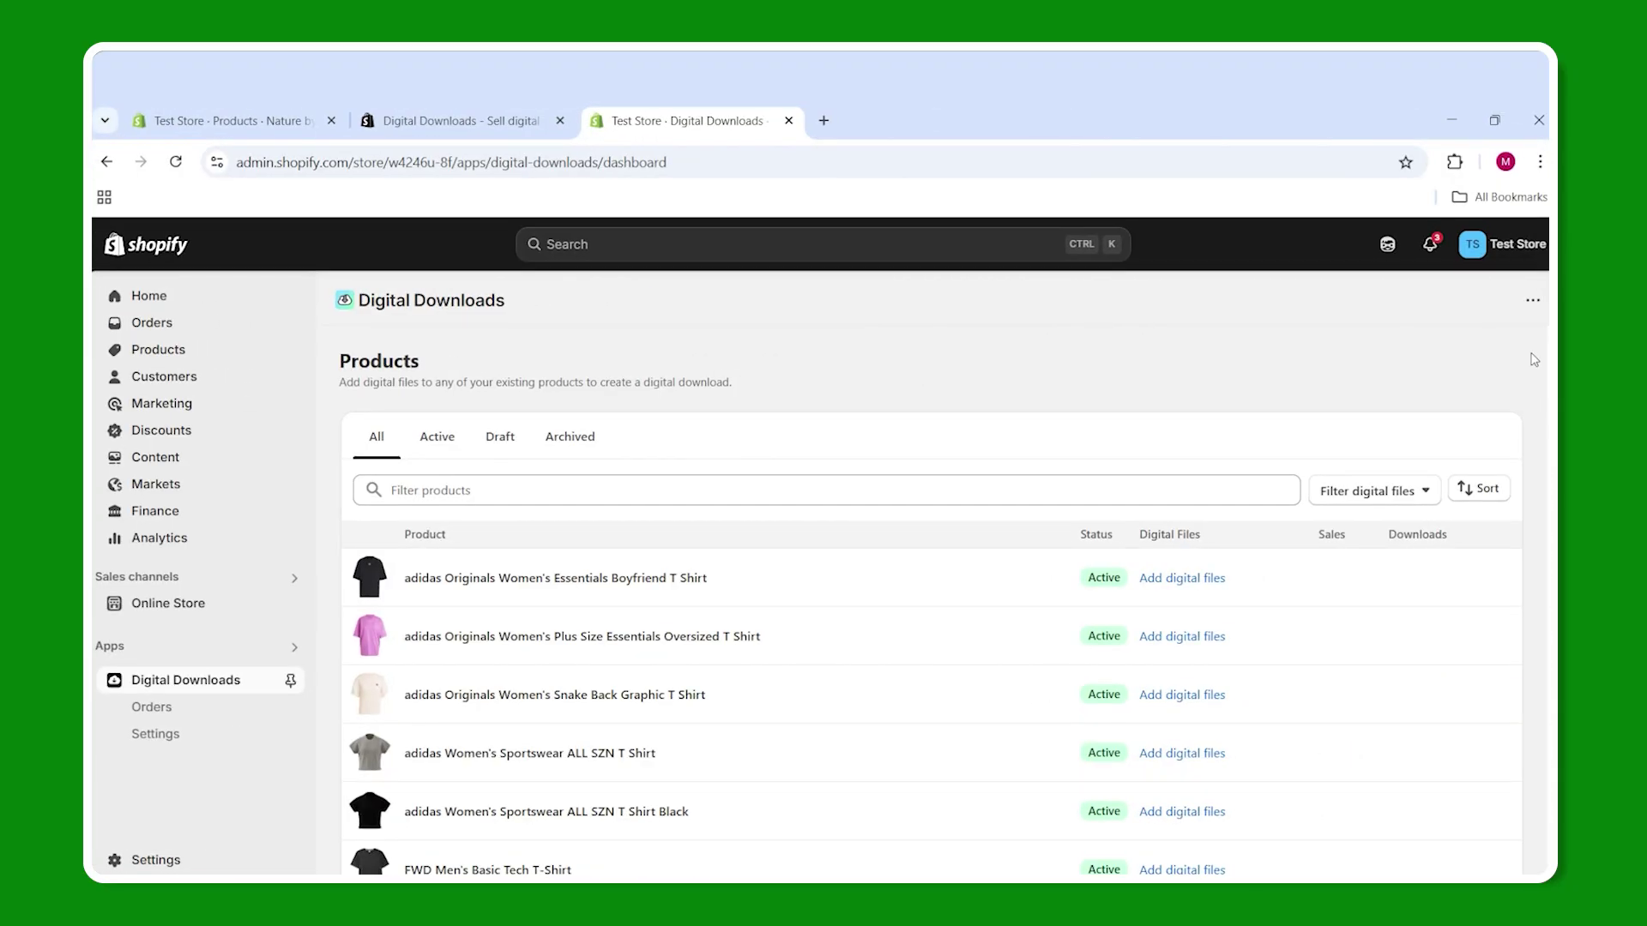
Filter products for 'Nature' and upload Audio Sample Test.wav to the audio book's digital files.
left_click(968, 489)
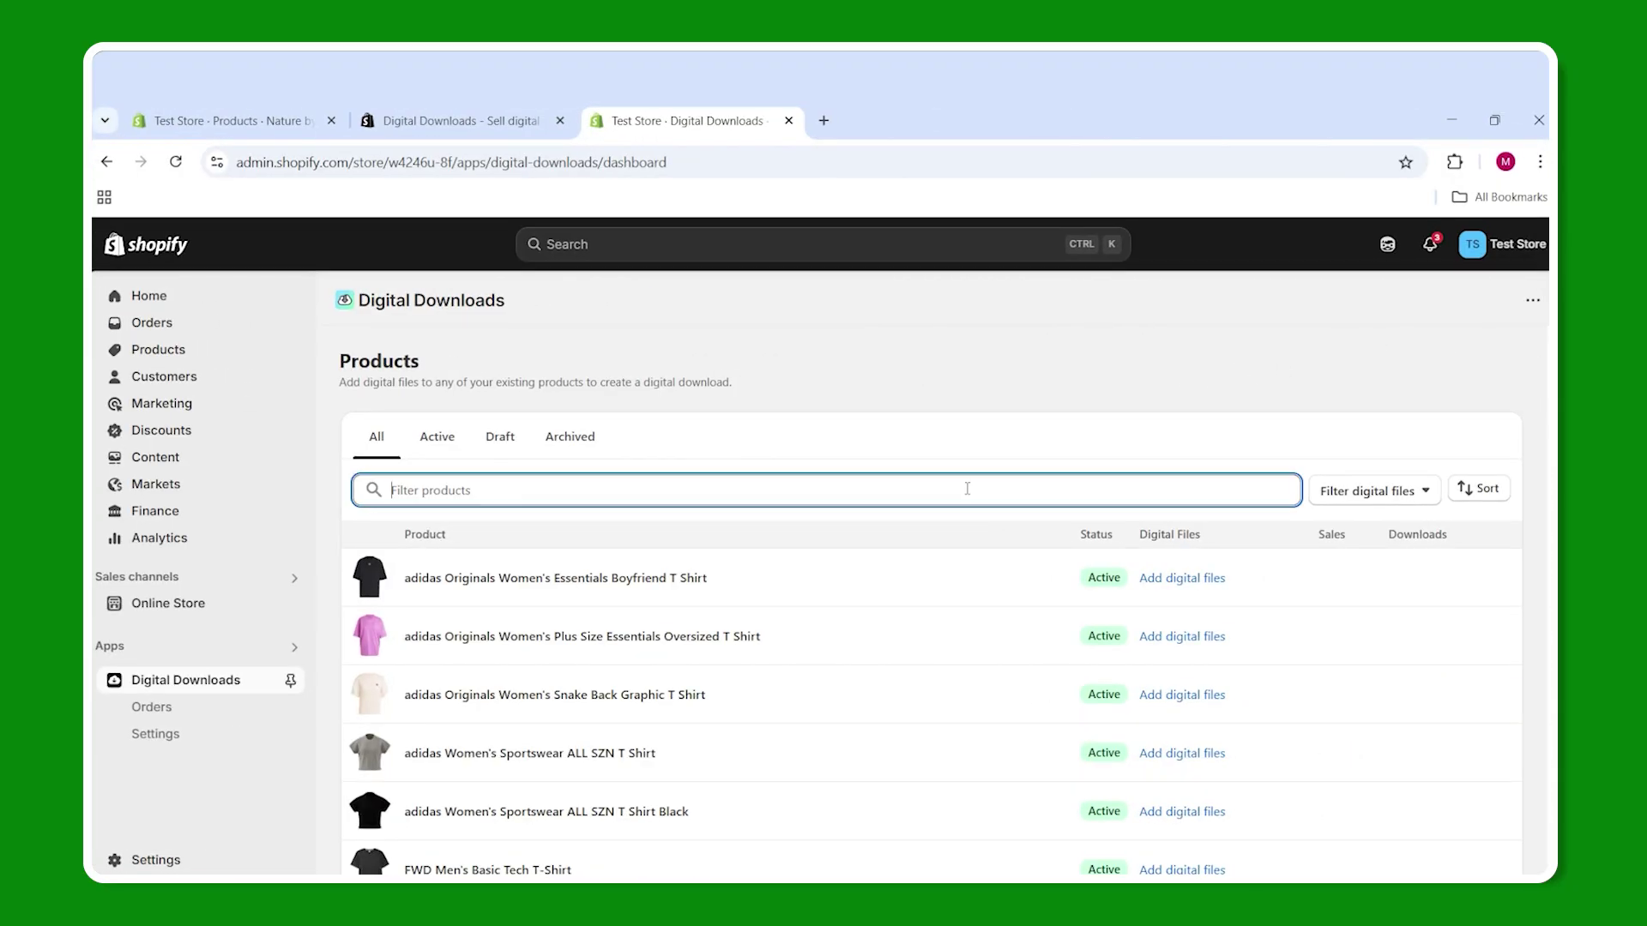
type("Nature")
left_click(796, 590)
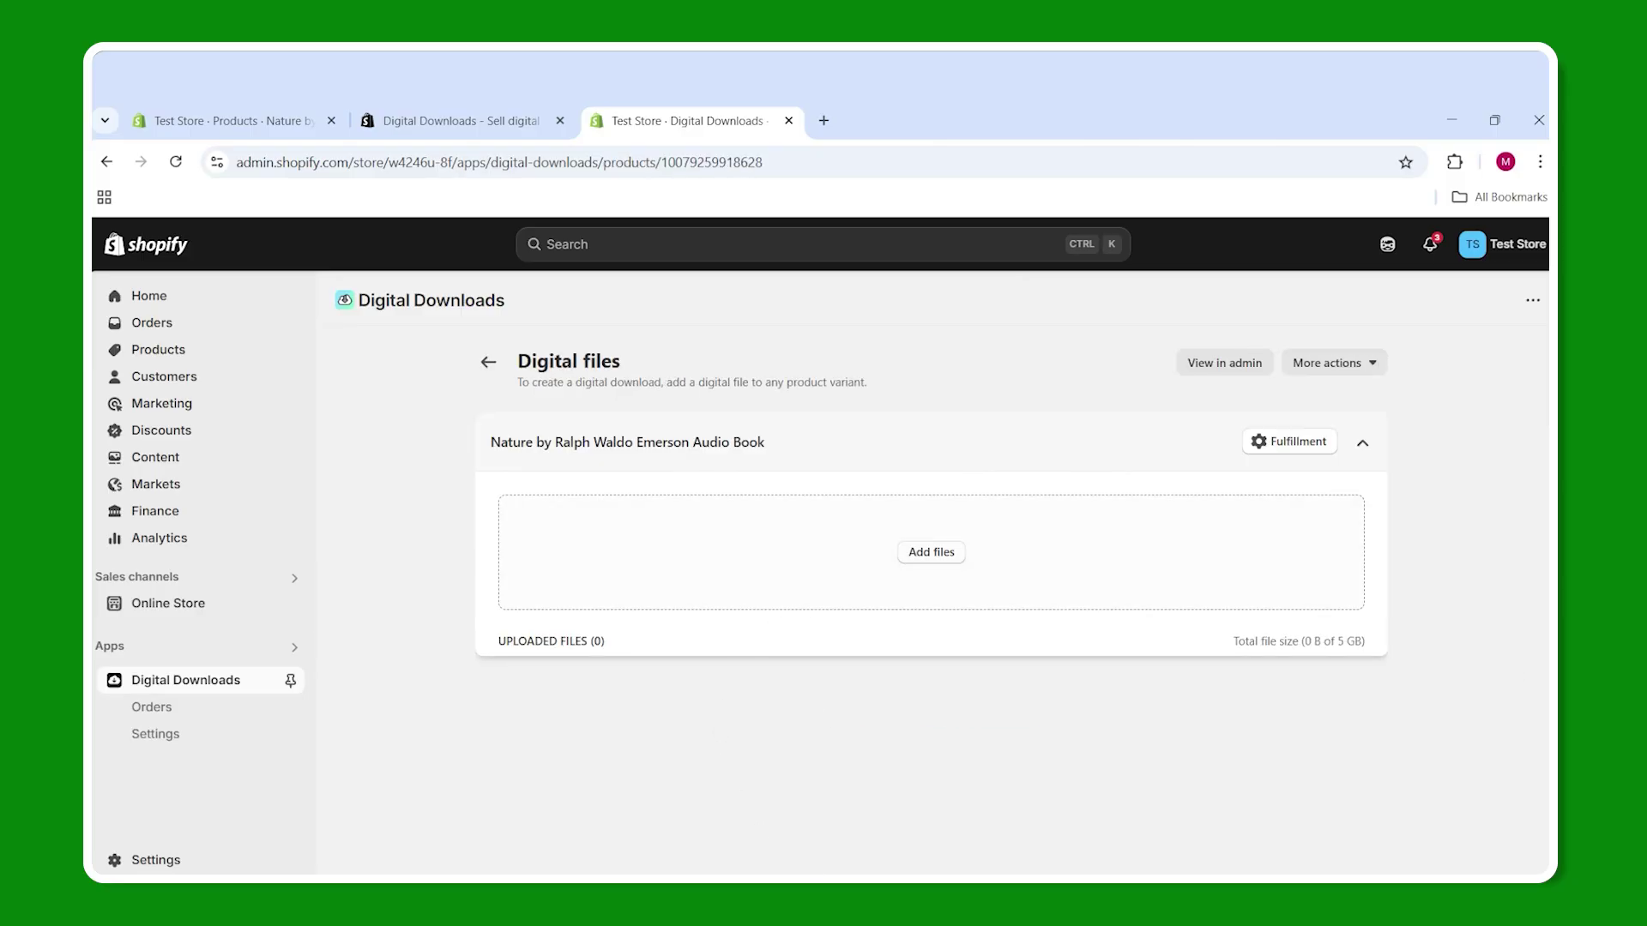
key("alt+Tab")
left_click_drag(1382, 352, 793, 536)
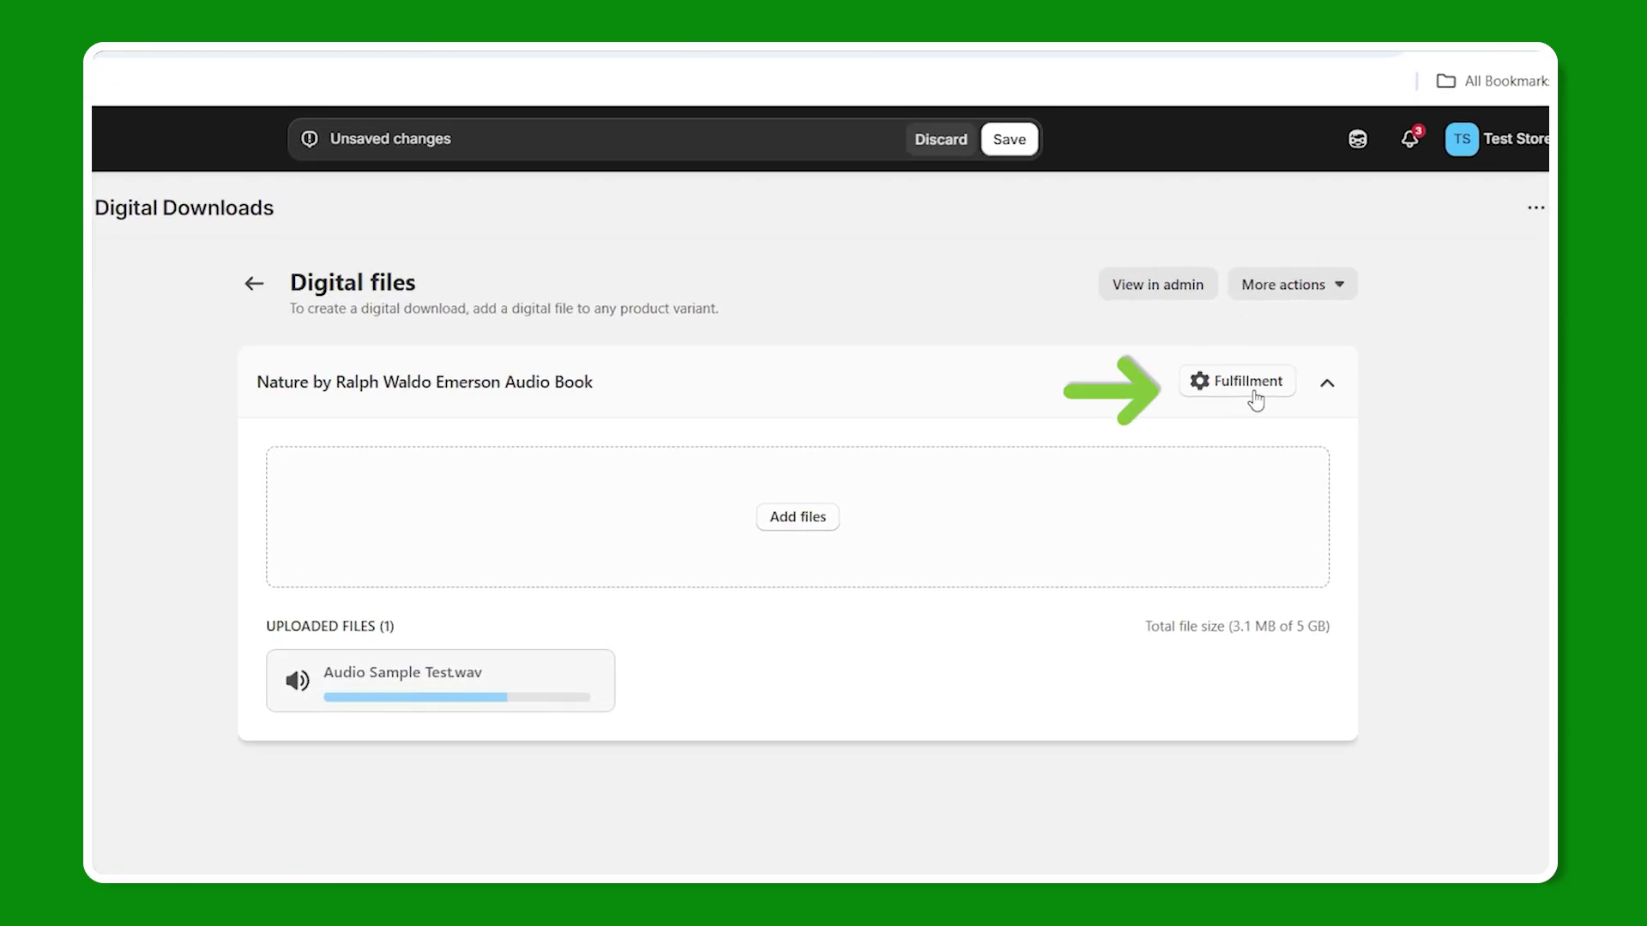
Apply fulfillment settings: send files automatically with unlimited downloads.
left_click(1255, 400)
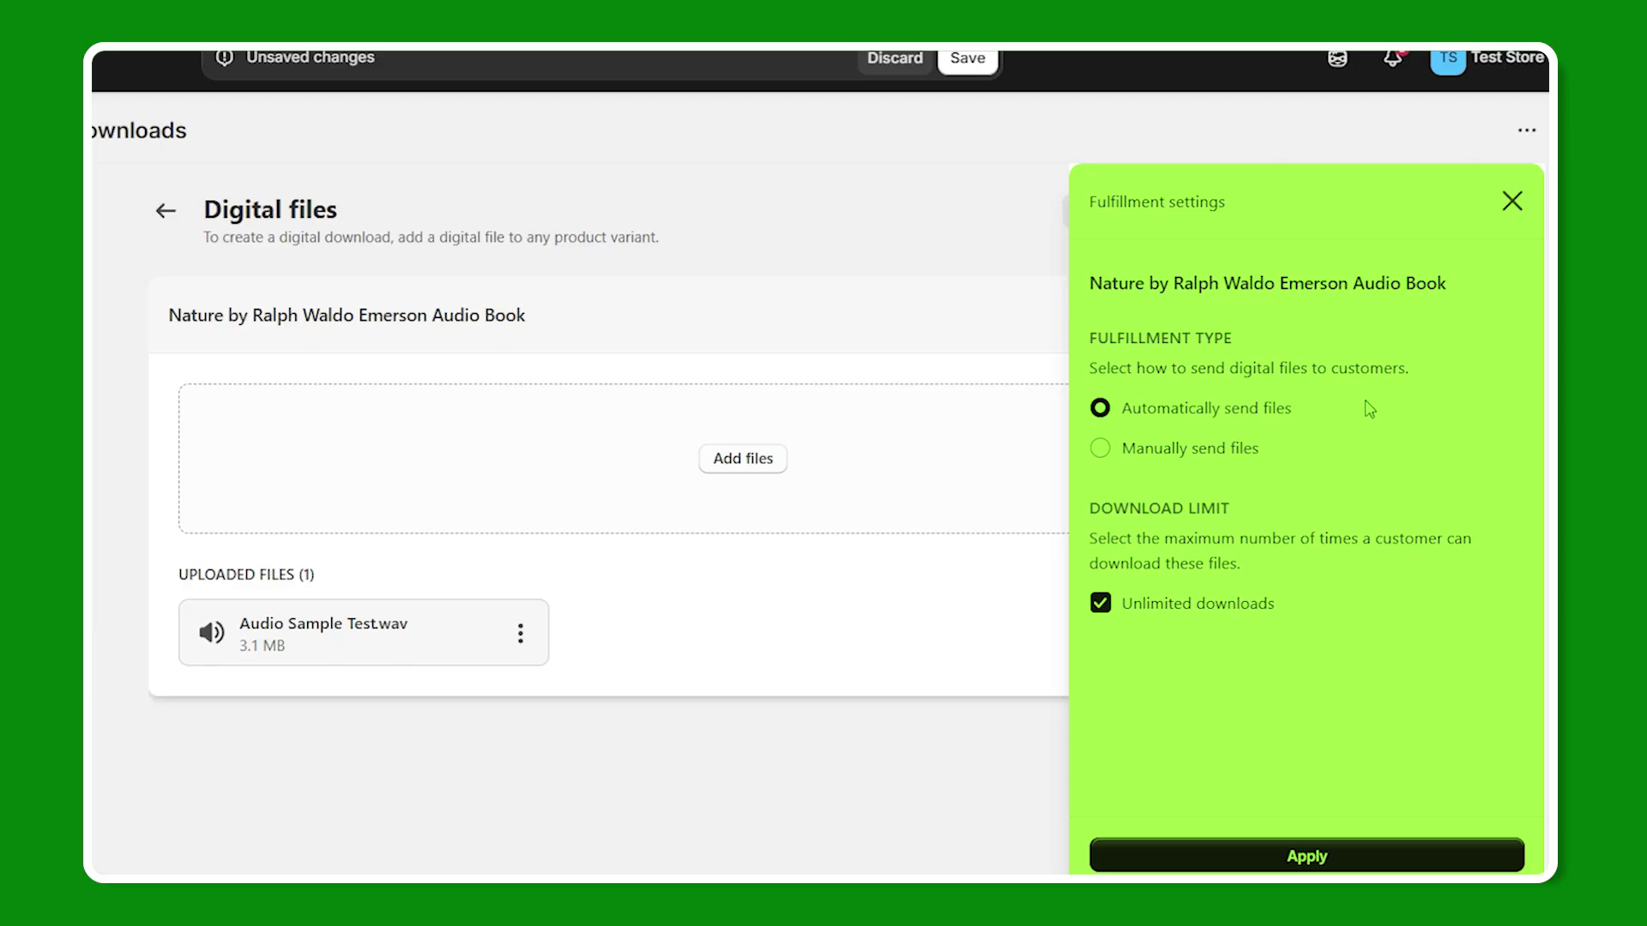
left_click(1110, 611)
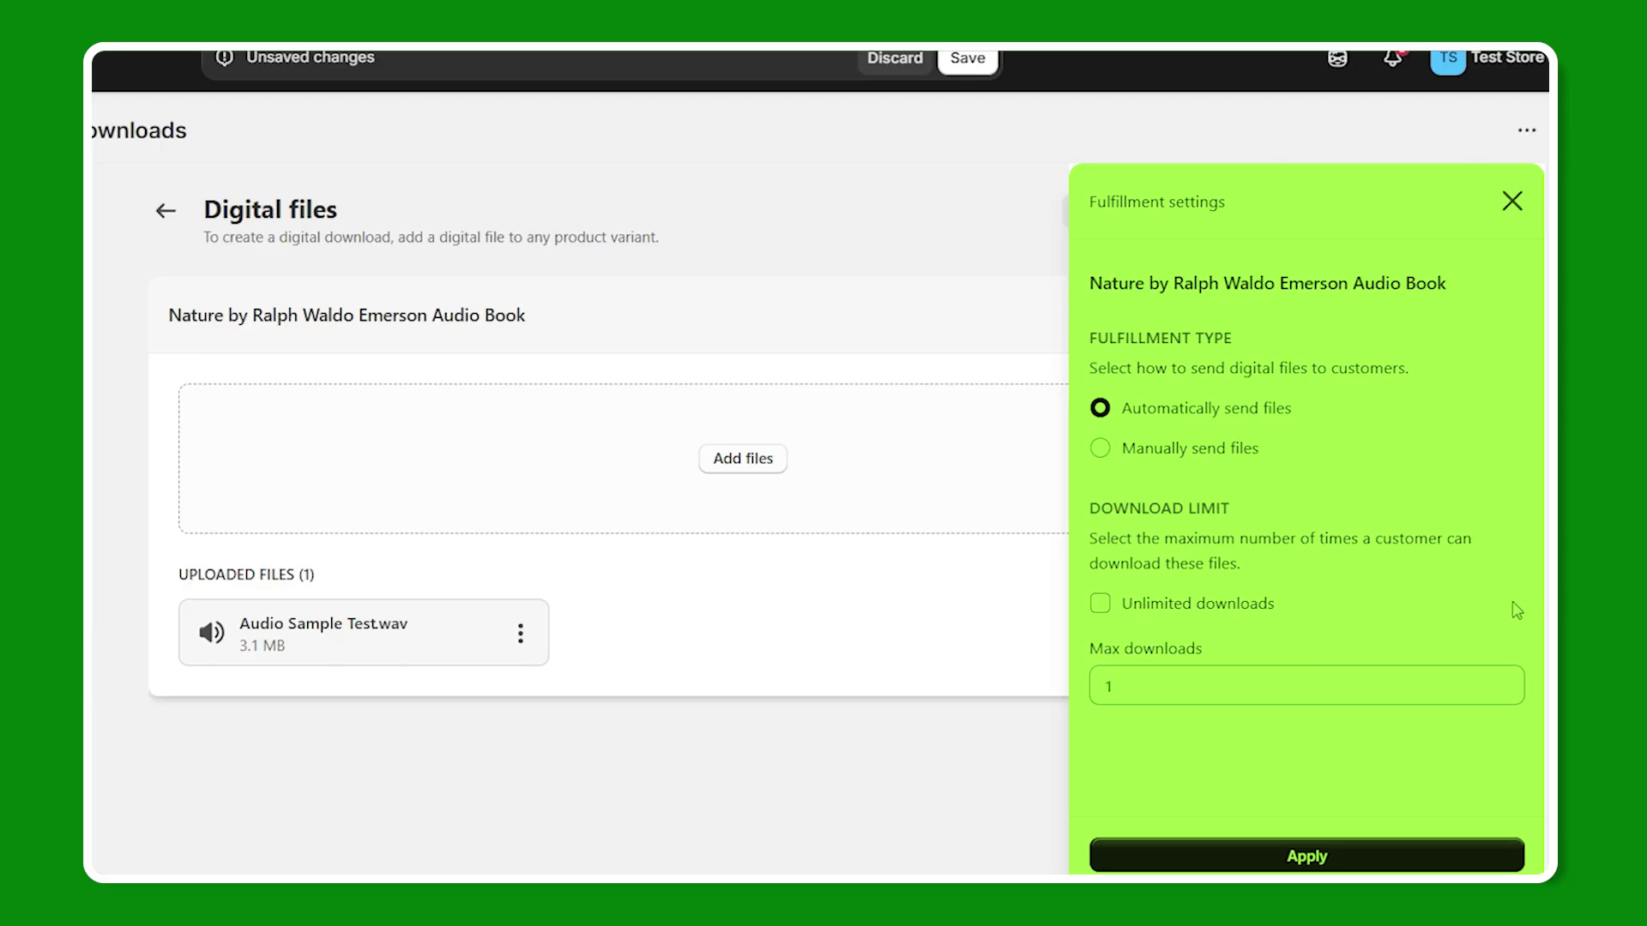
left_click(1105, 610)
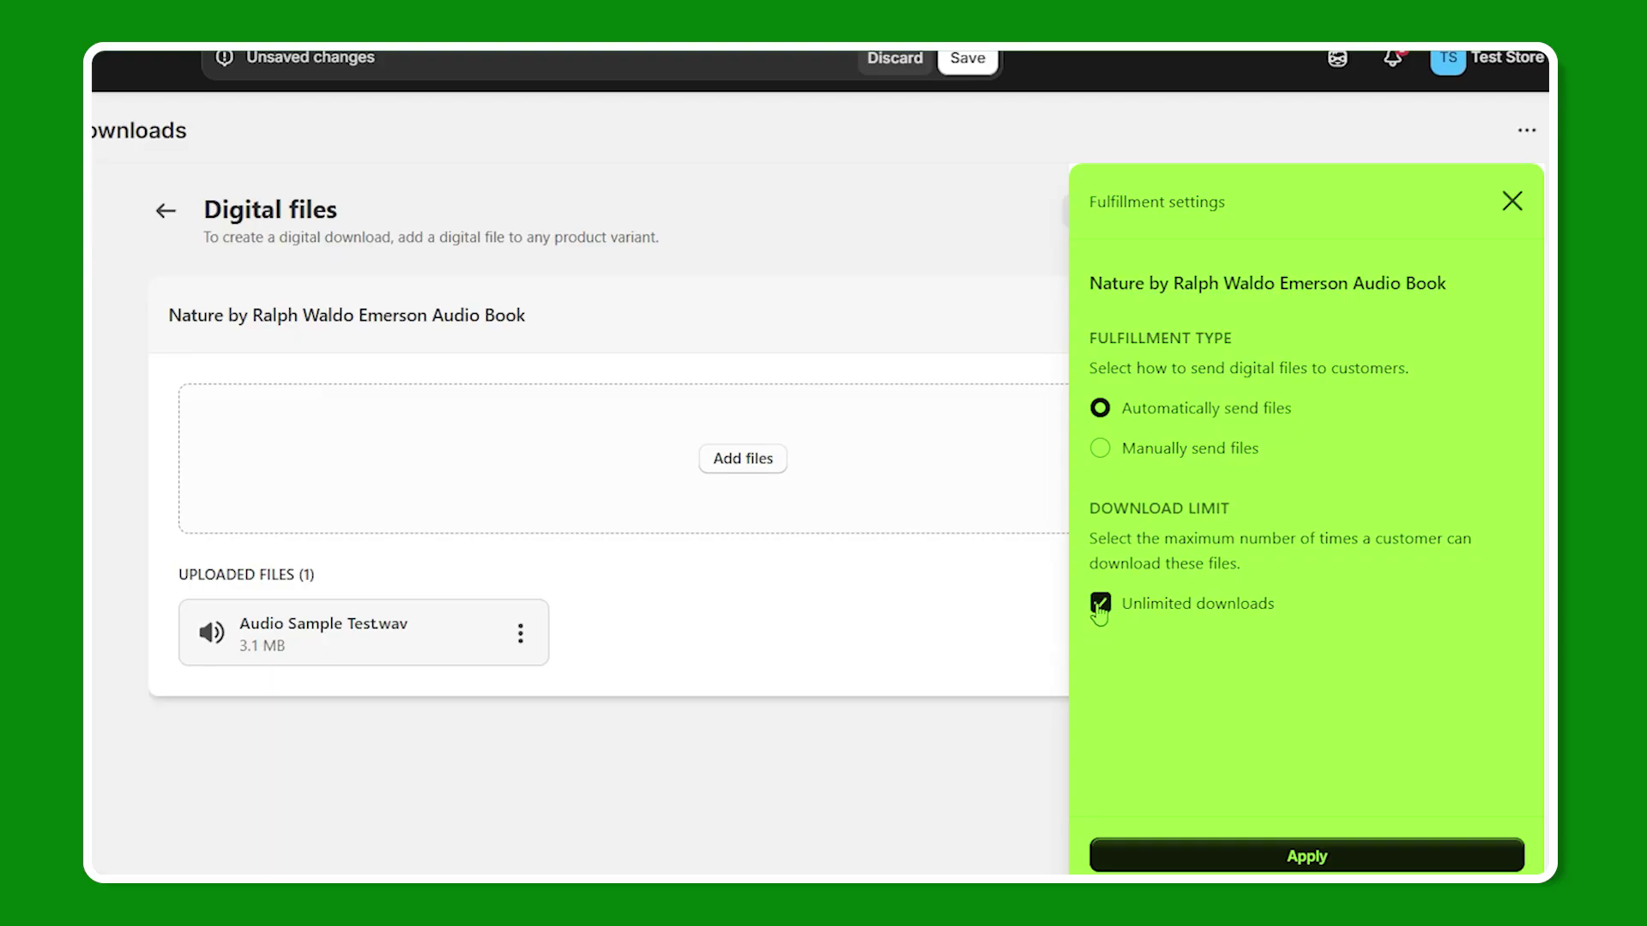
left_click(1104, 606)
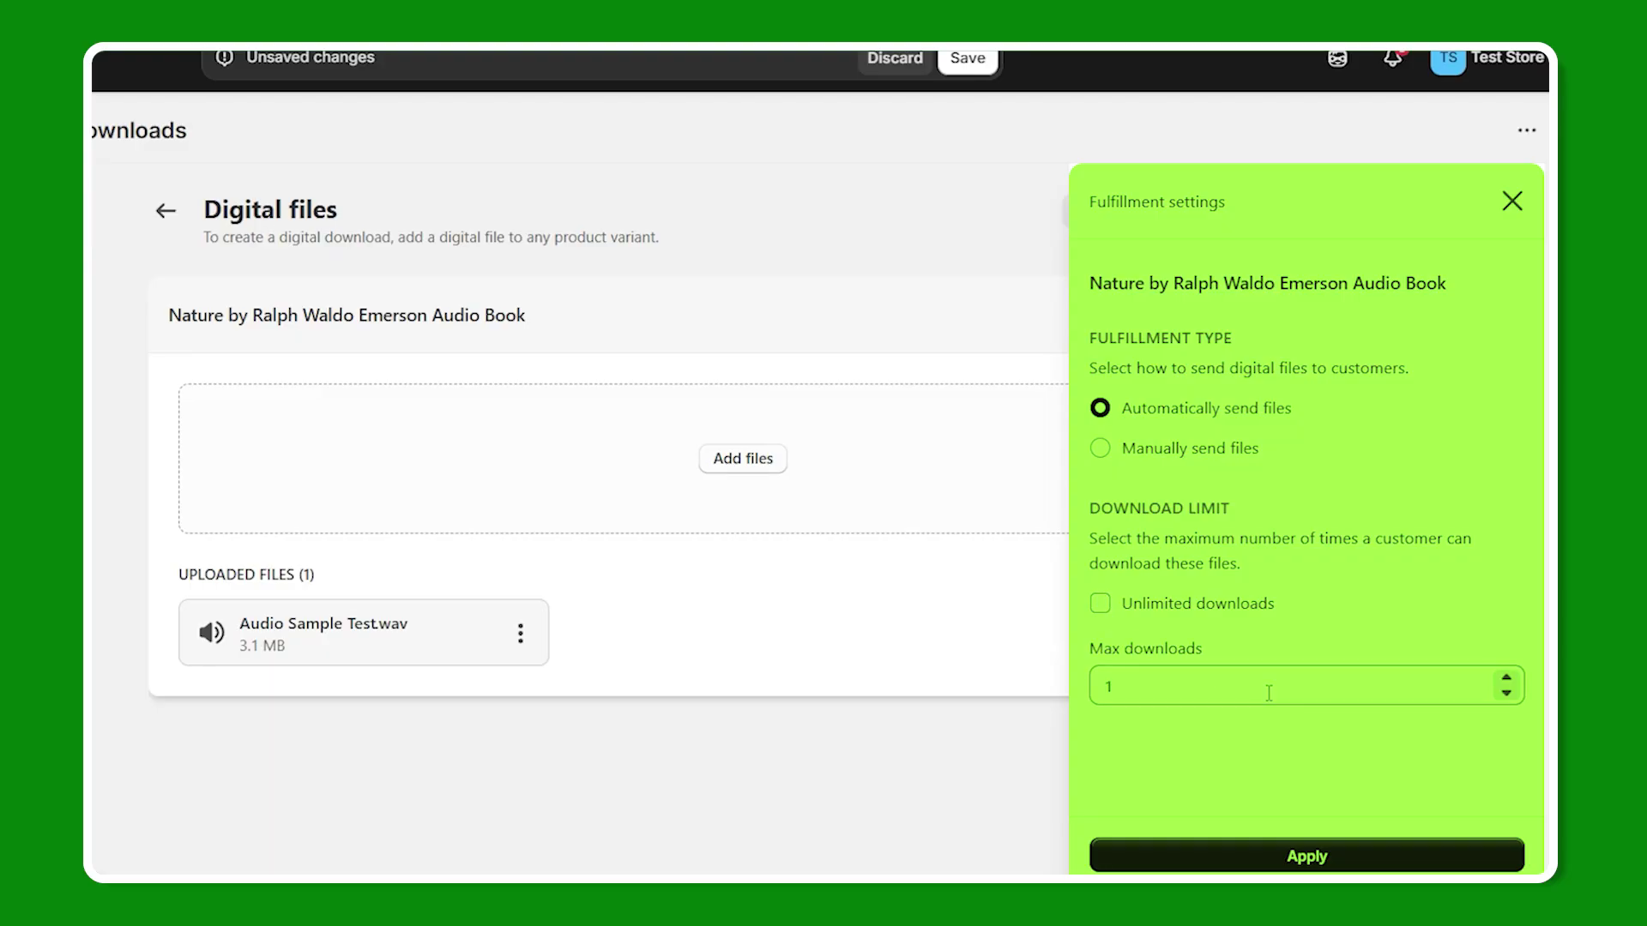
left_click(1101, 605)
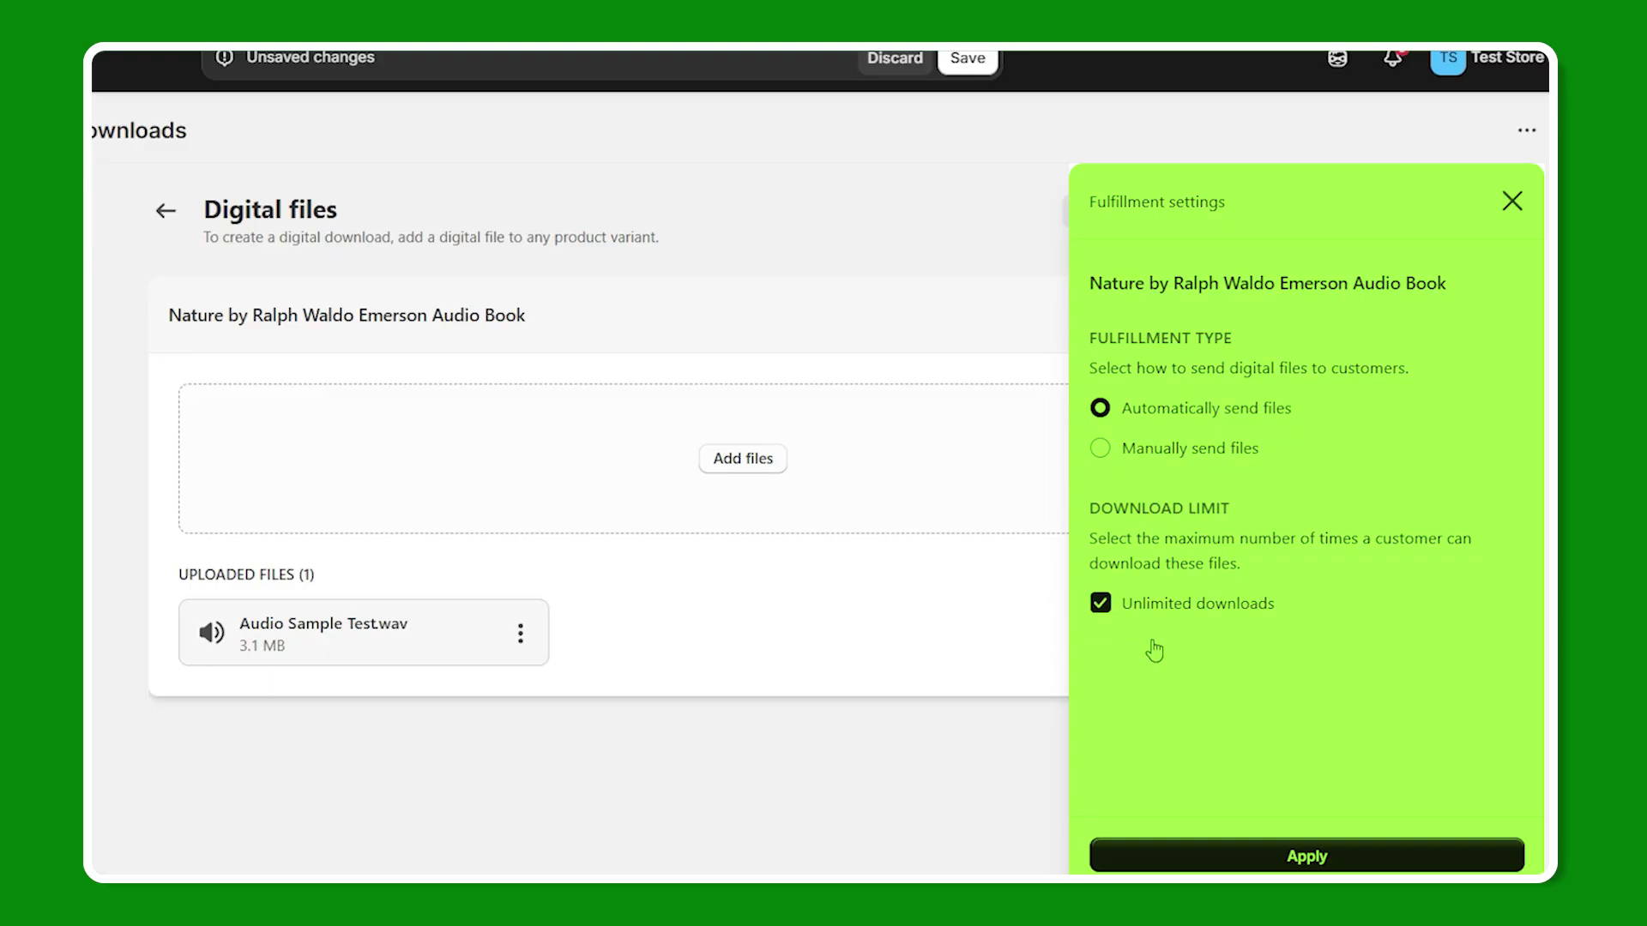
left_click(1353, 855)
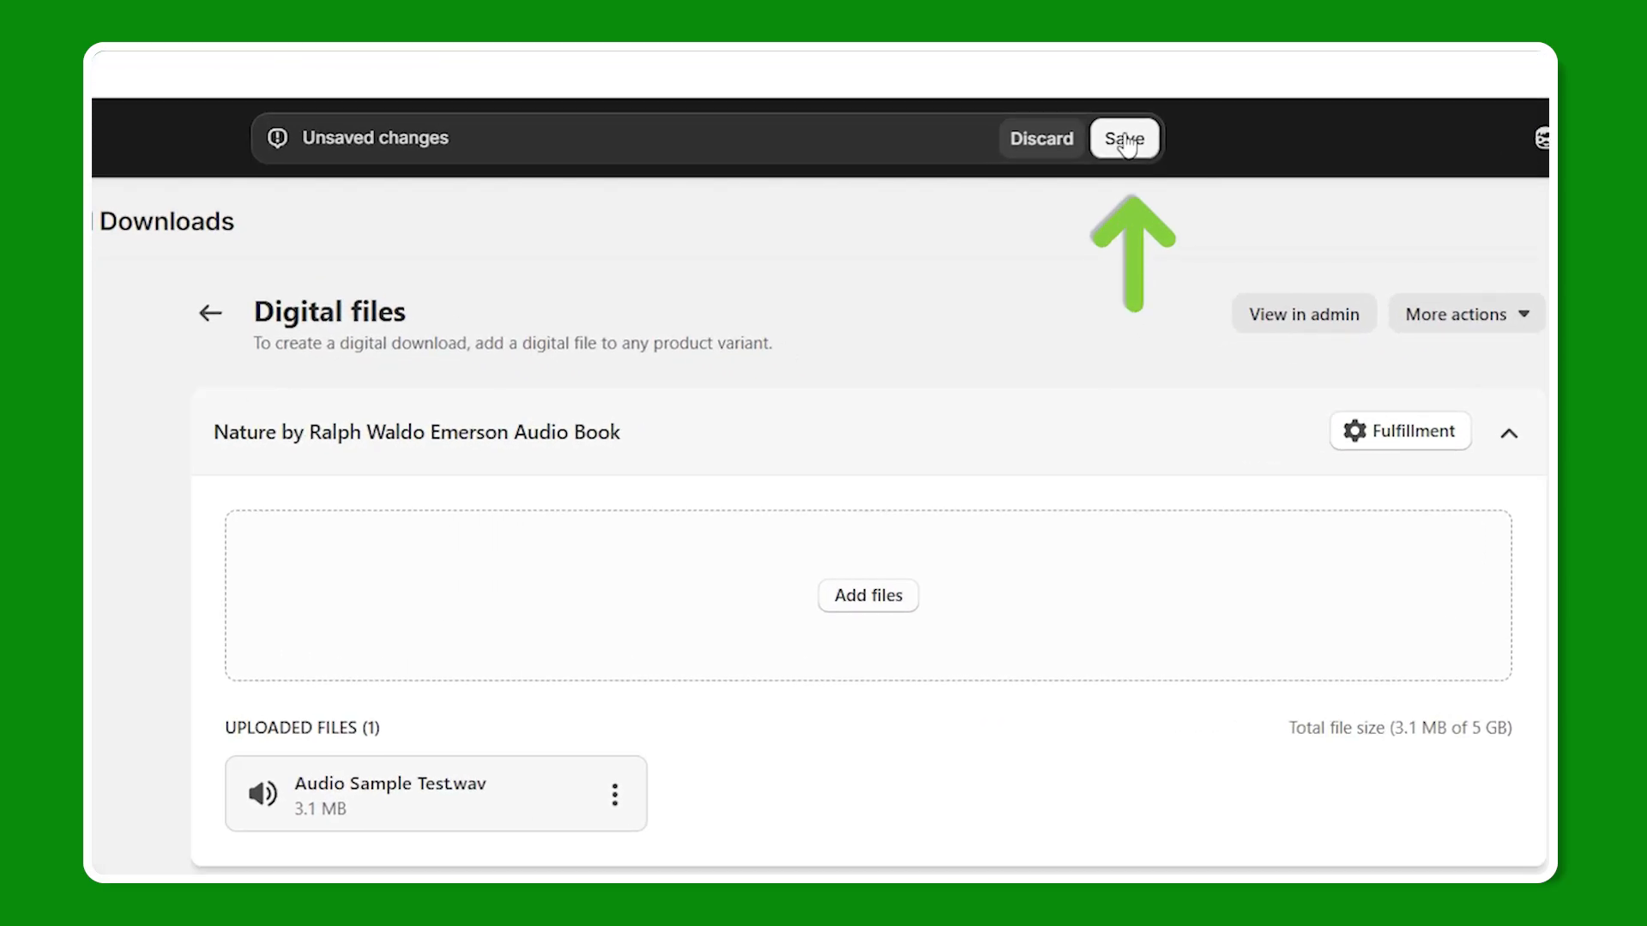
Save the digital file changes, then search the storefront for 'Nature' and open the audio book.
left_click(1103, 245)
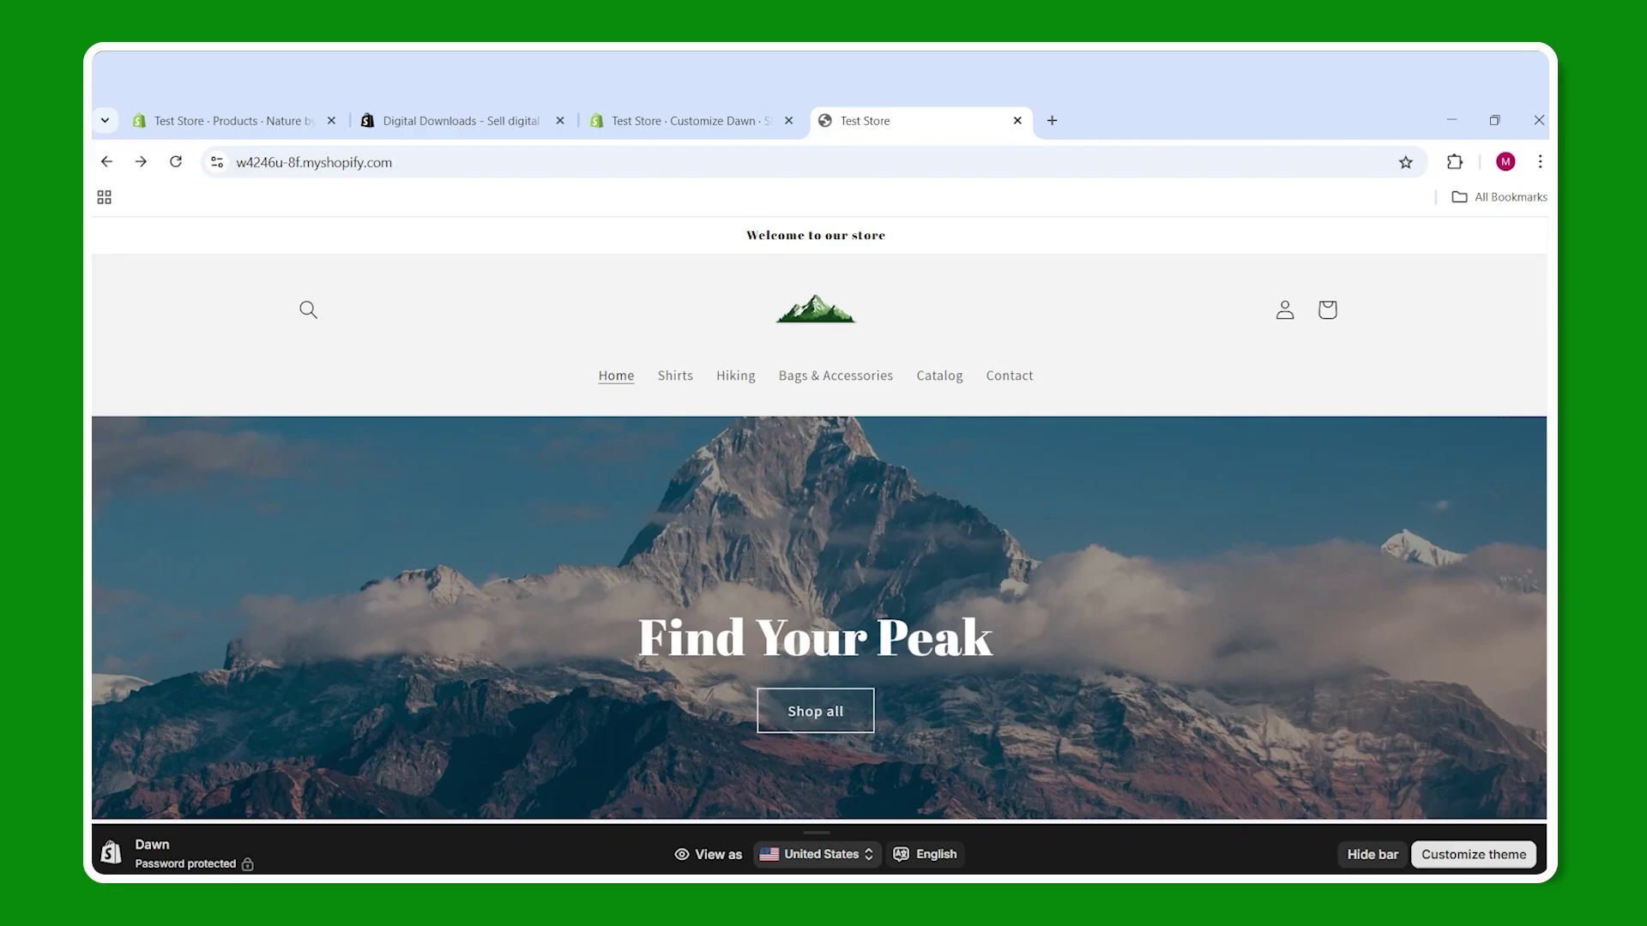
left_click(309, 311)
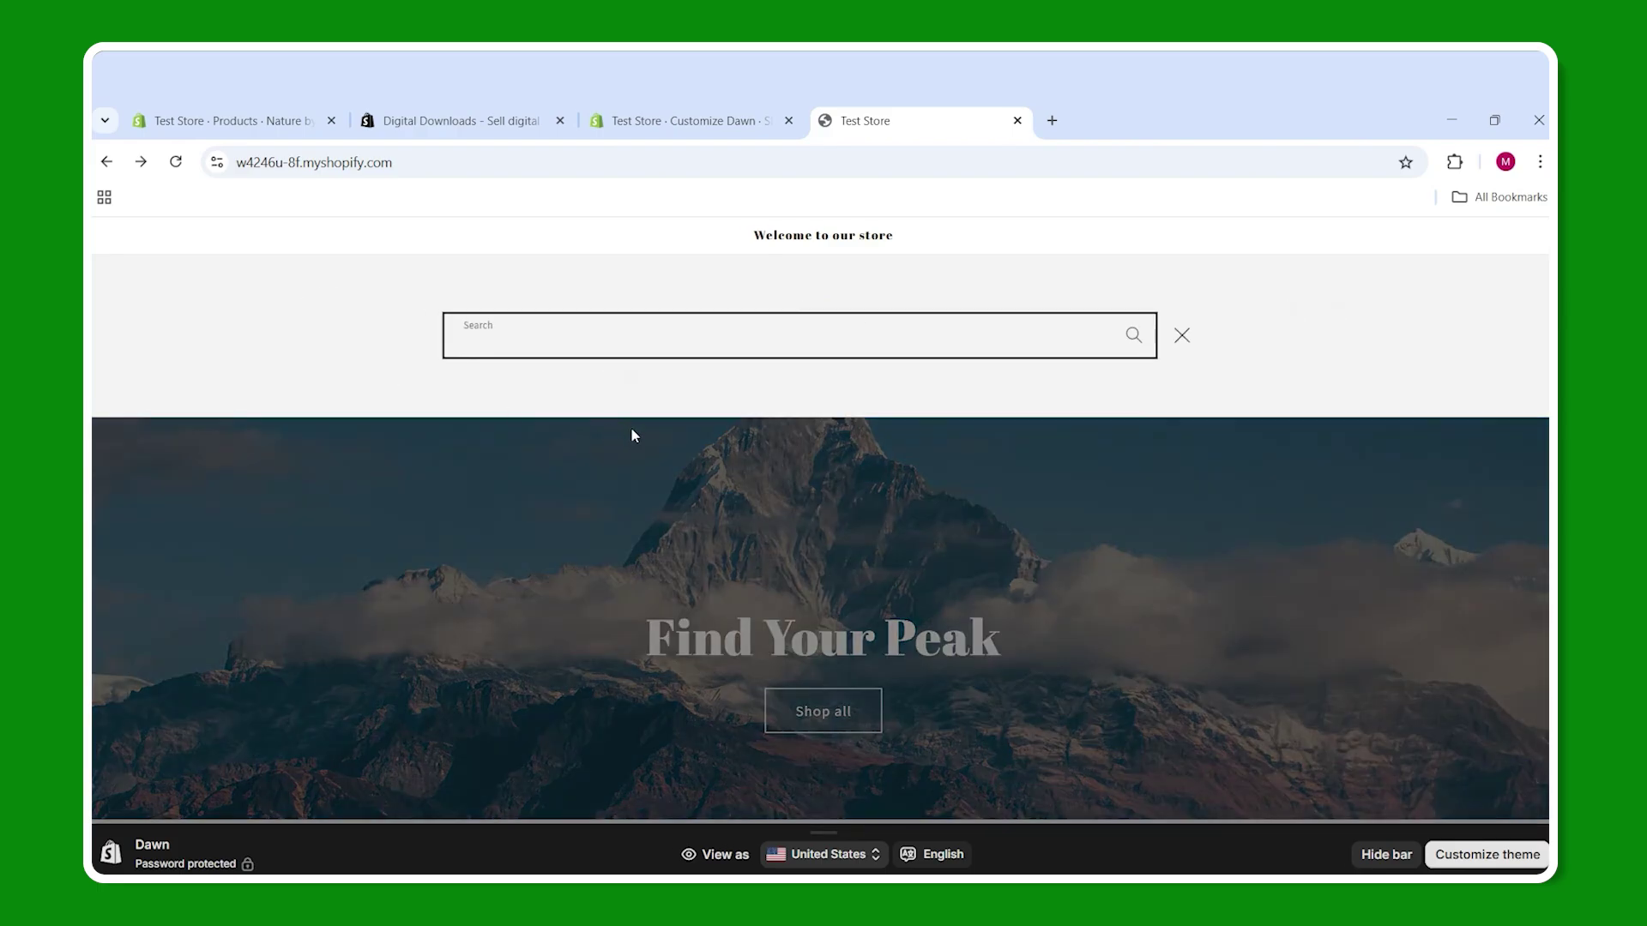
type("Nature")
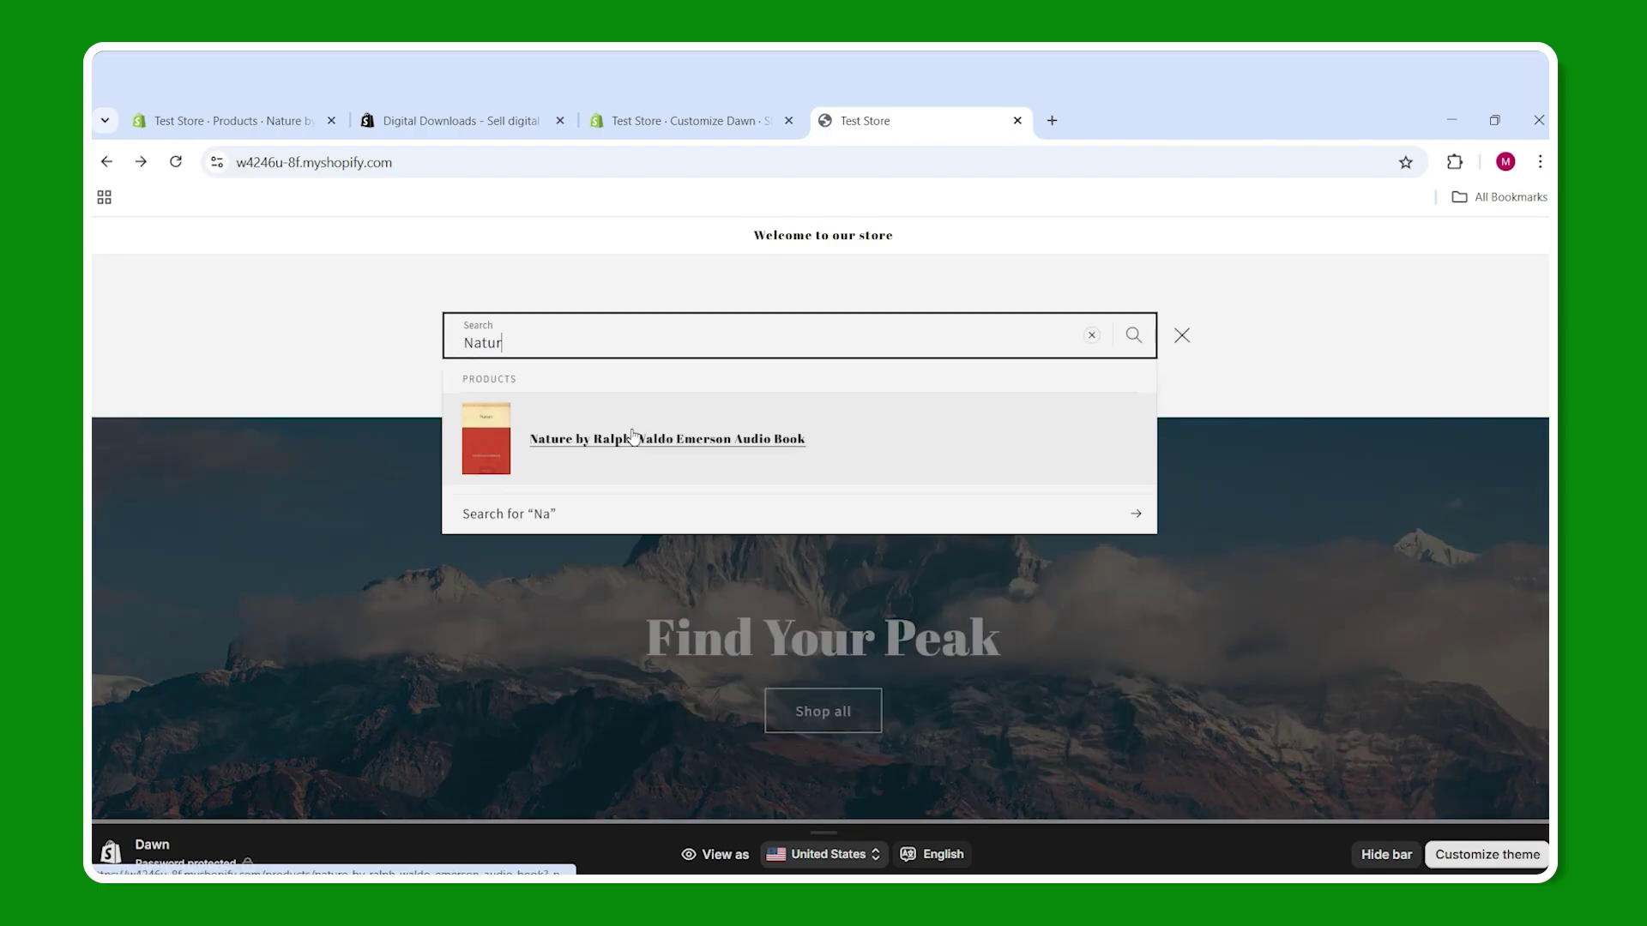
left_click(952, 459)
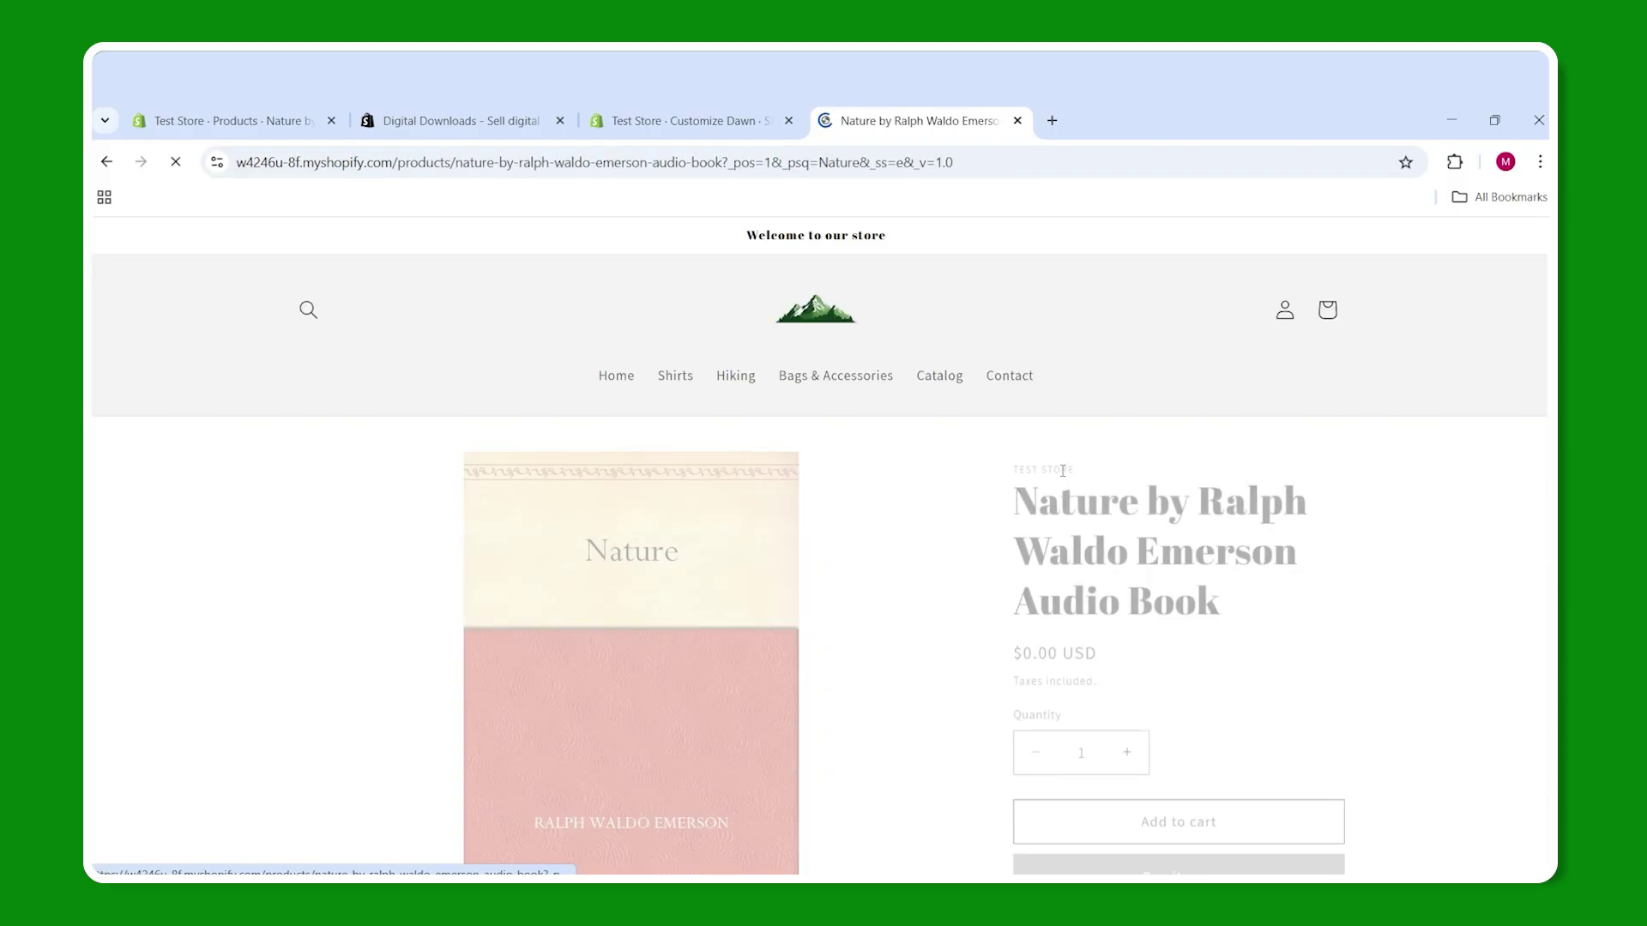
scroll(1167, 417, "down", 2)
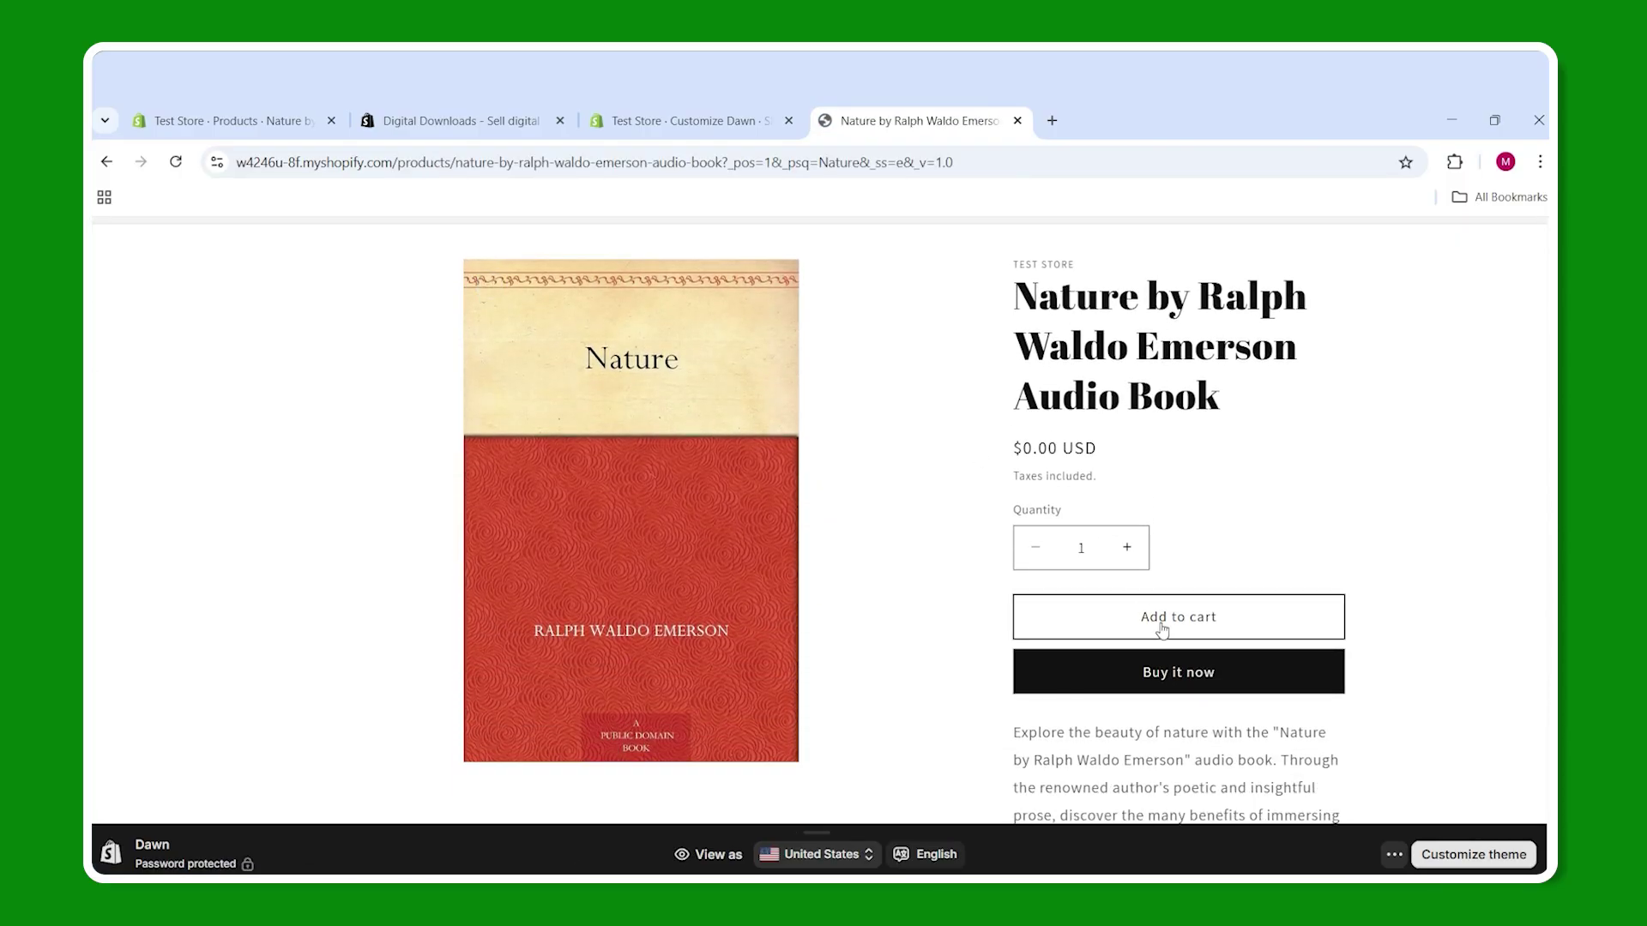
Check out the free Nature audio book via Buy it now and complete the free order.
left_click(1173, 671)
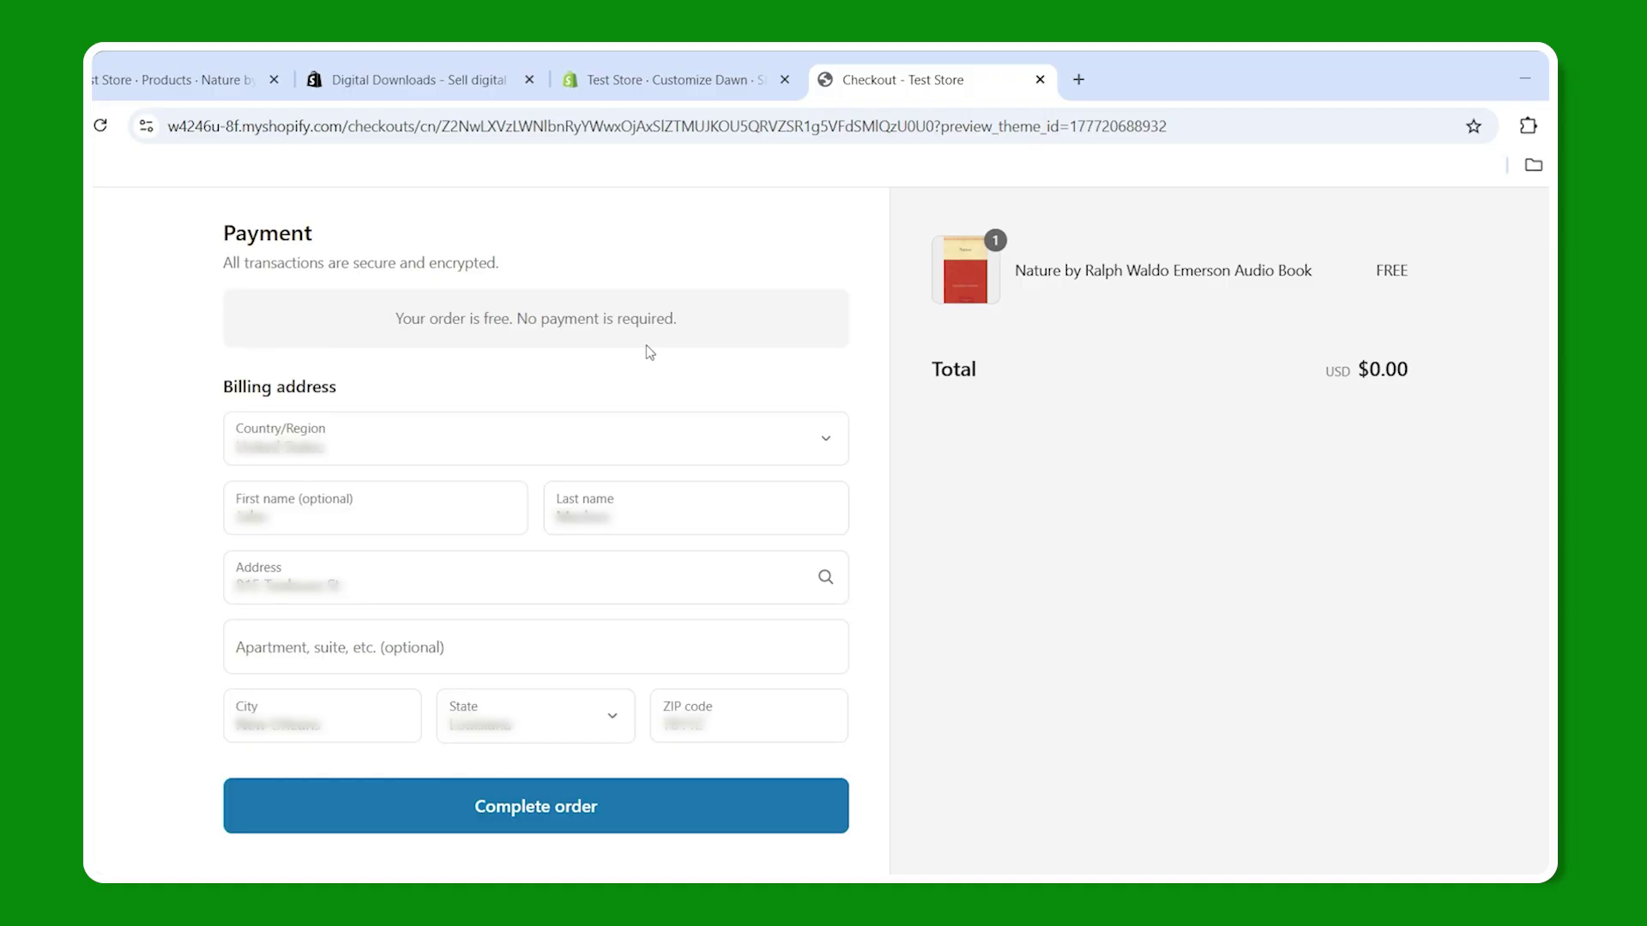
left_click(594, 812)
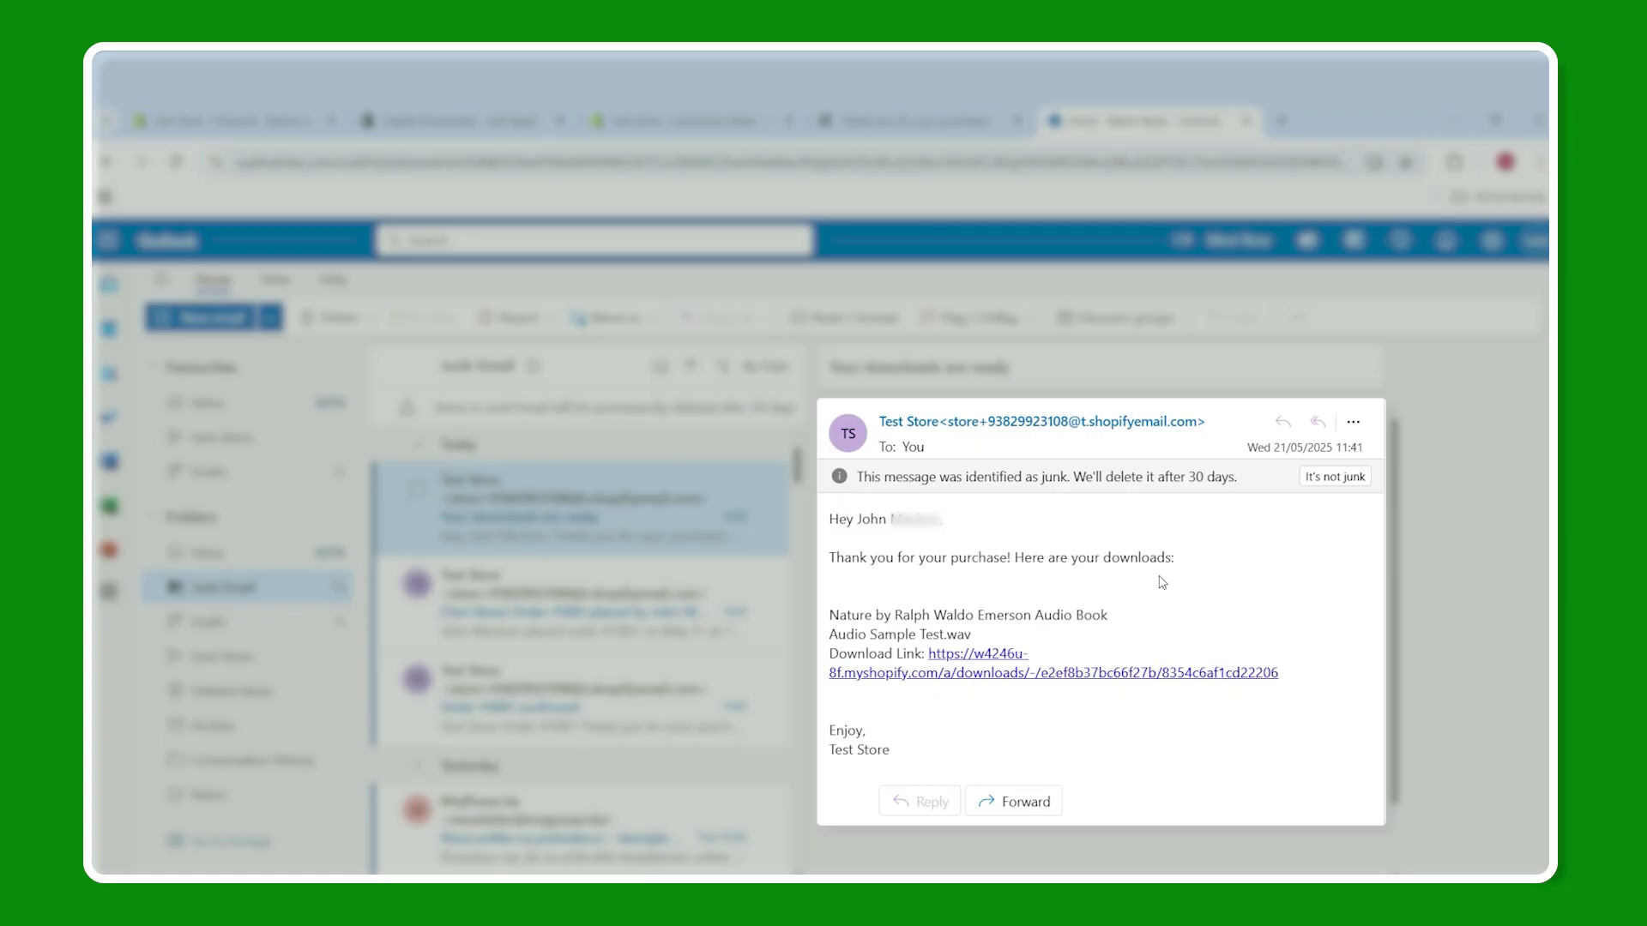
Follow the Download Link URL in the Test Store's audio book email in Junk Email.
left_click(1005, 674)
Visit the link past the junk warning and download Audio Sample Test.wav (2.96 MB).
left_click(817, 633)
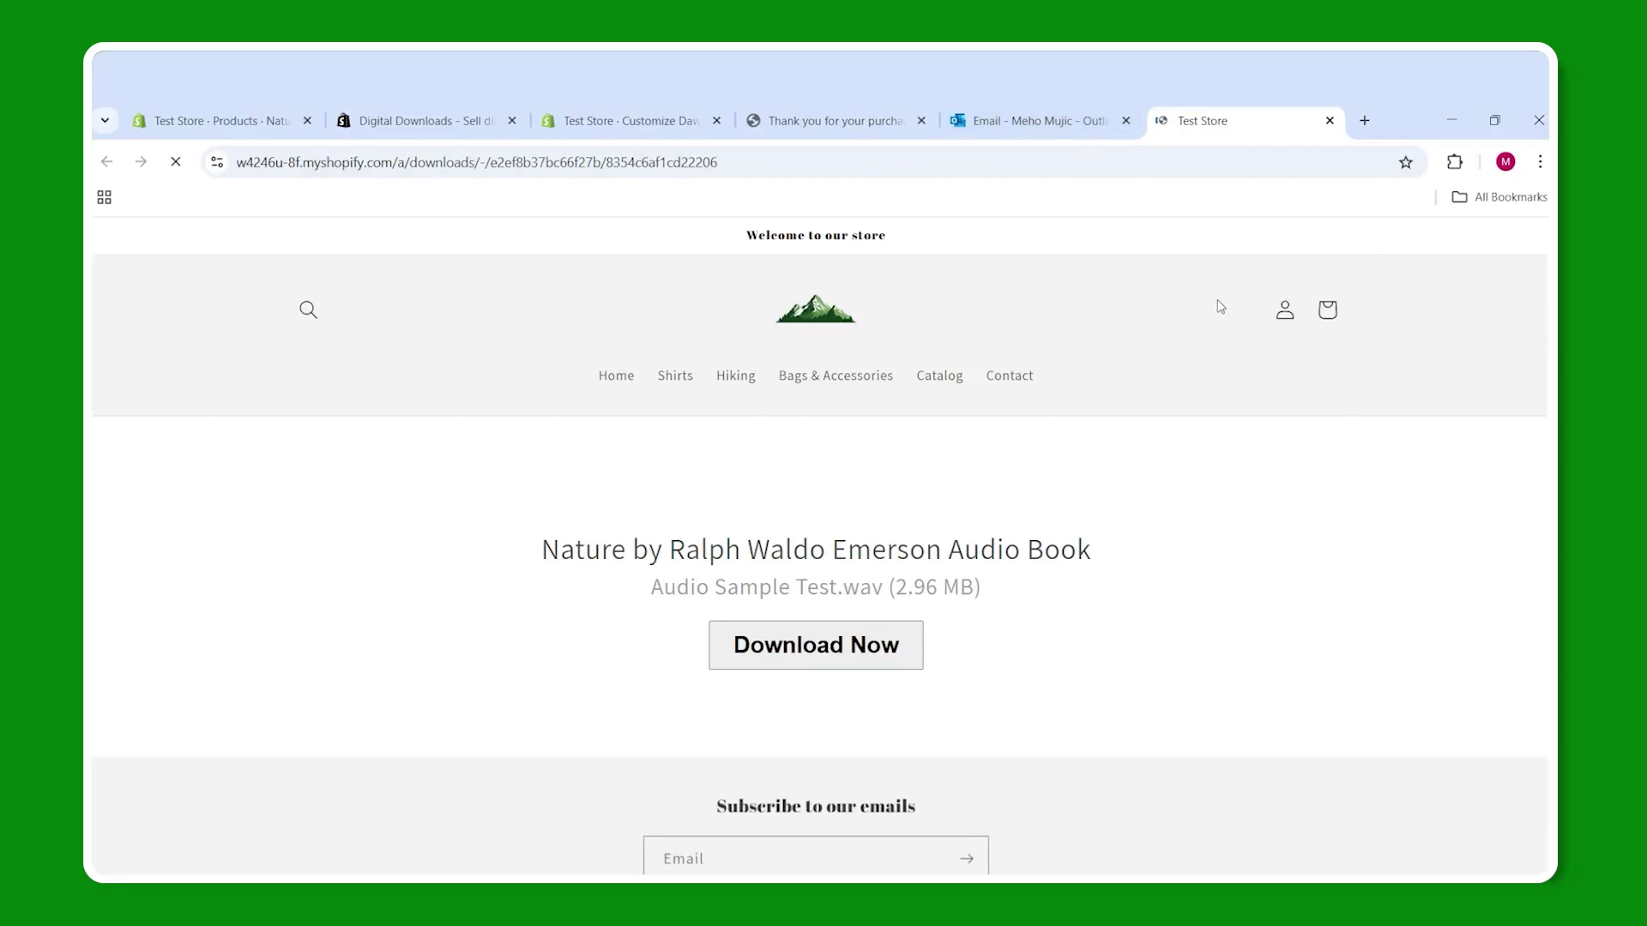
scroll(684, 406, "down", 2)
scroll(684, 406, "up", 2)
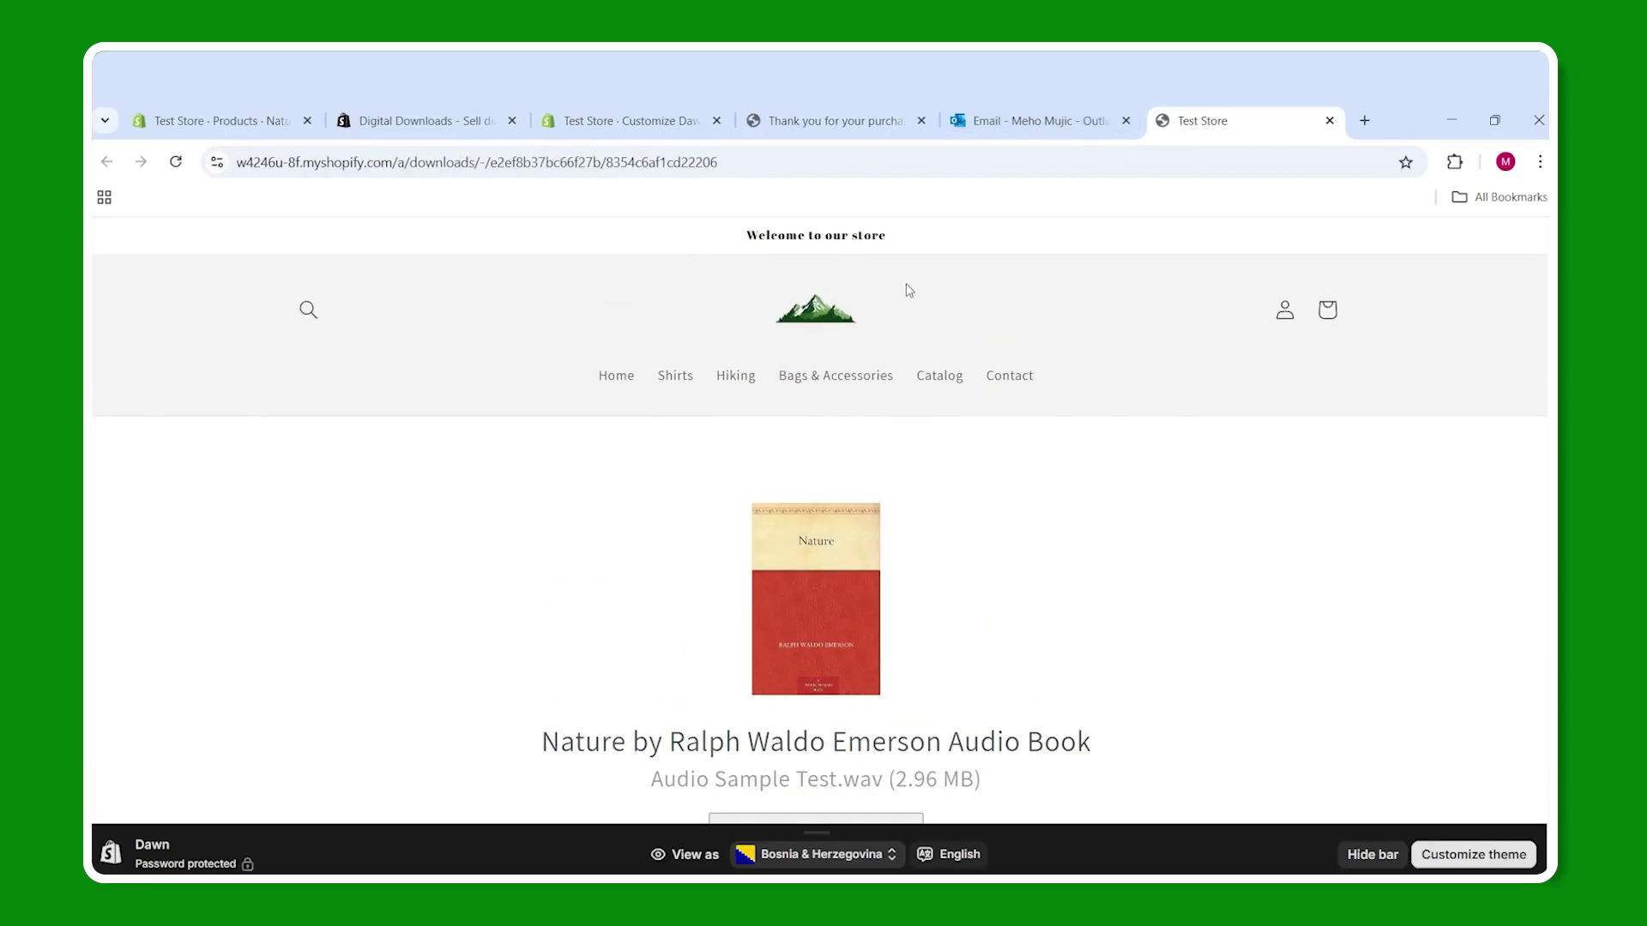
scroll(918, 429, "down", 2)
left_click(828, 654)
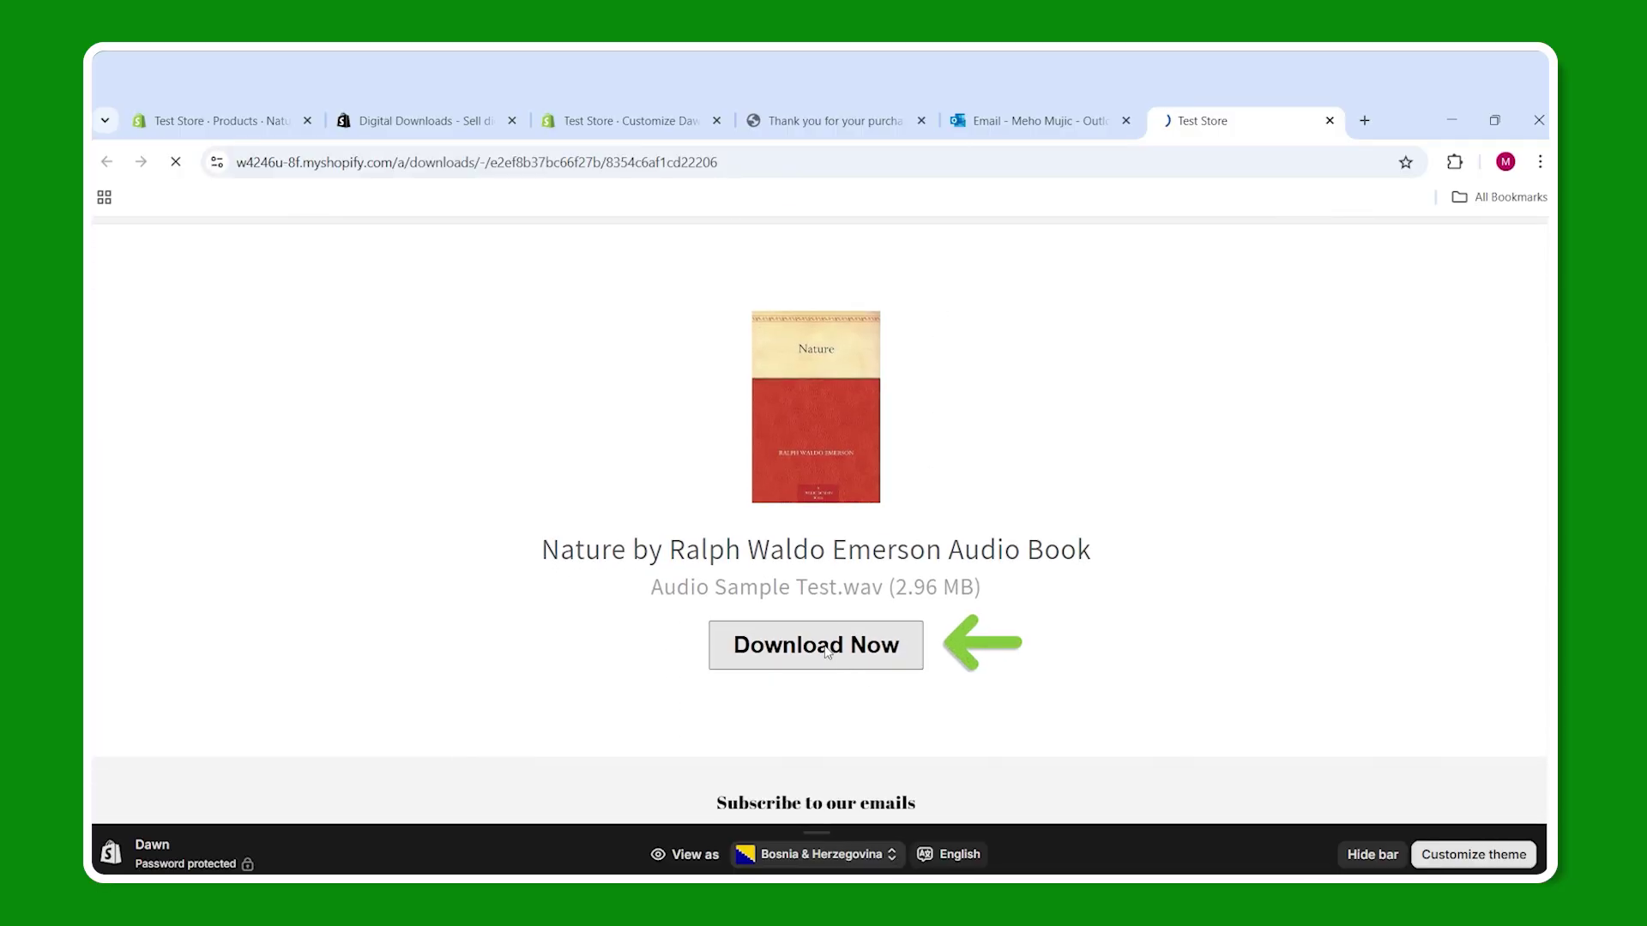